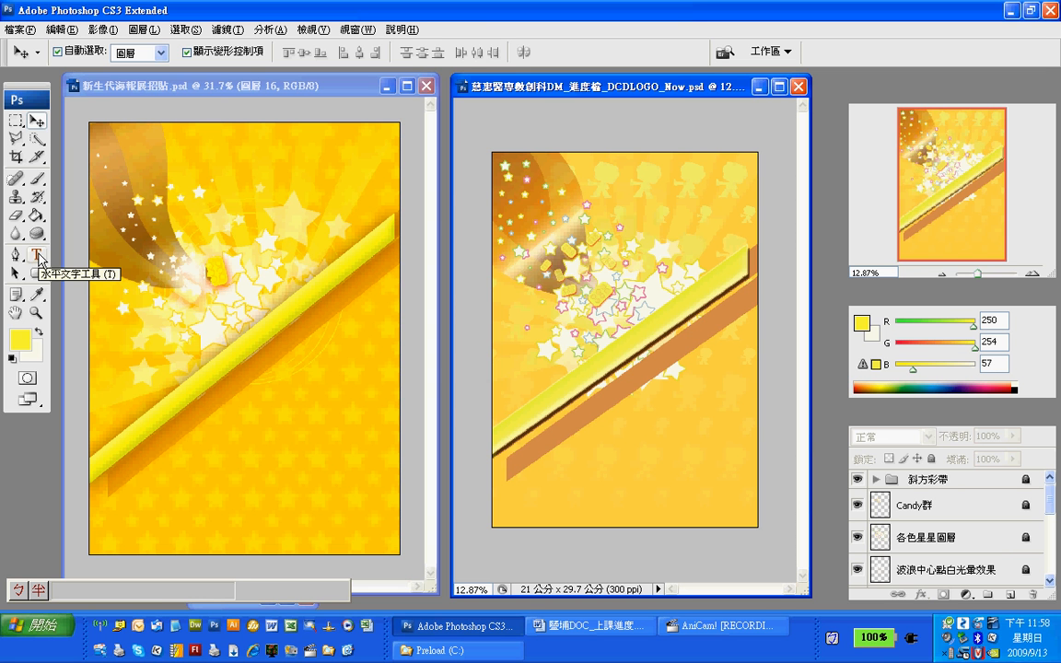
Step: Show the hidden "Clip heart candy." text layers along the diagonal ribbon in the reference poster 新生代海報展招貼.psd
{"action": "left_click", "coordinate": [38, 257]}
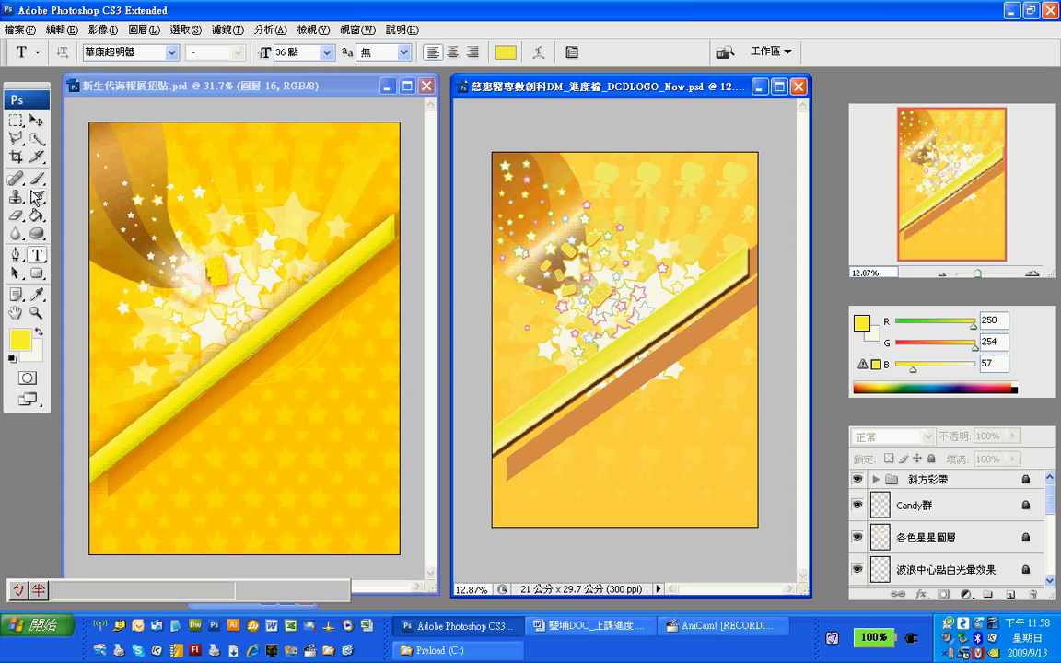
{"action": "left_click", "coordinate": [218, 88]}
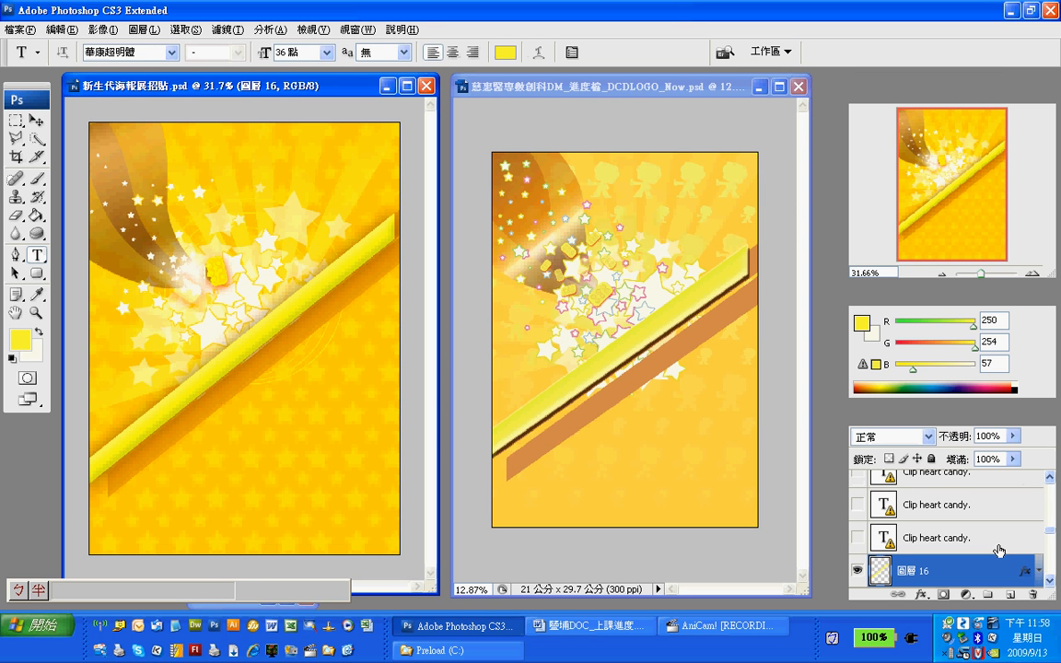
{"action": "left_click", "coordinate": [859, 537]}
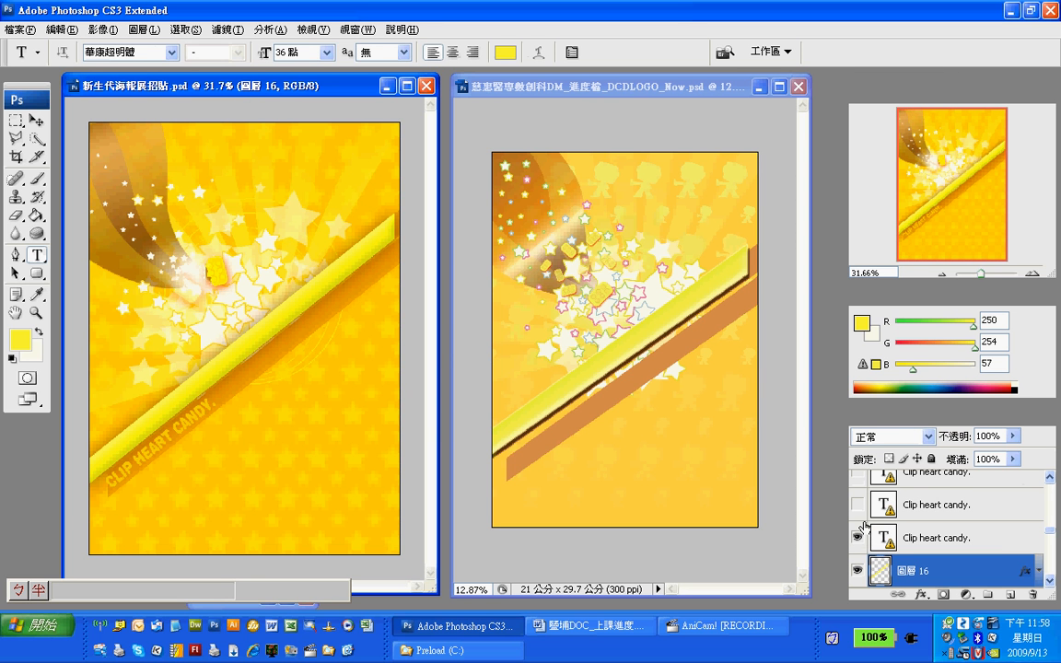
{"action": "left_click", "coordinate": [857, 505]}
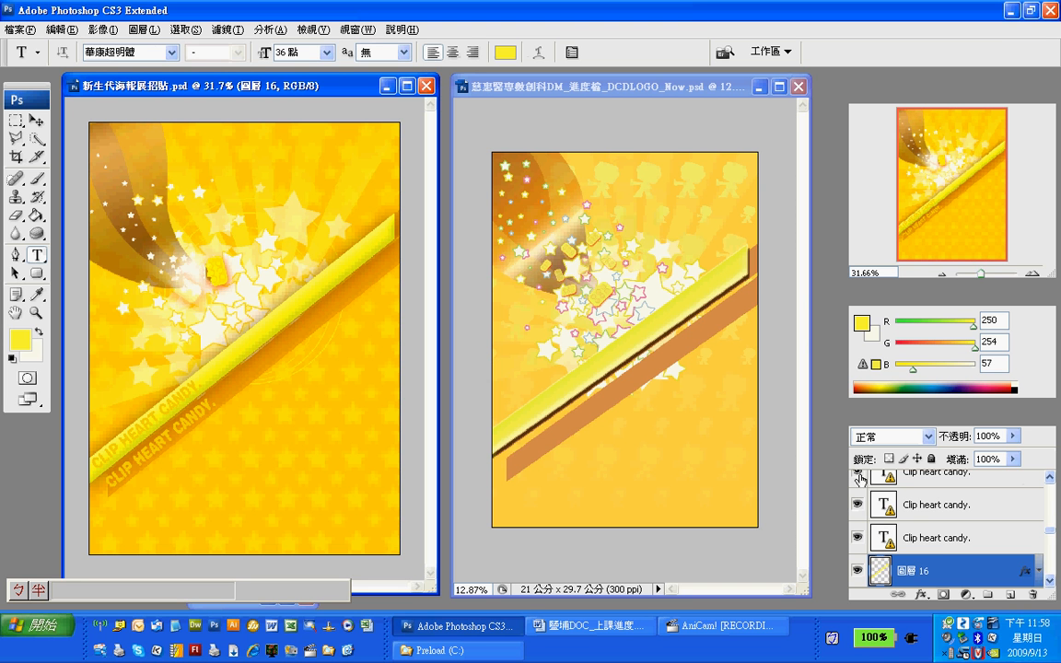
{"action": "left_click", "coordinate": [858, 473]}
{"action": "scroll", "coordinate": [860, 483], "scroll_direction": "up", "scroll_amount": 1}
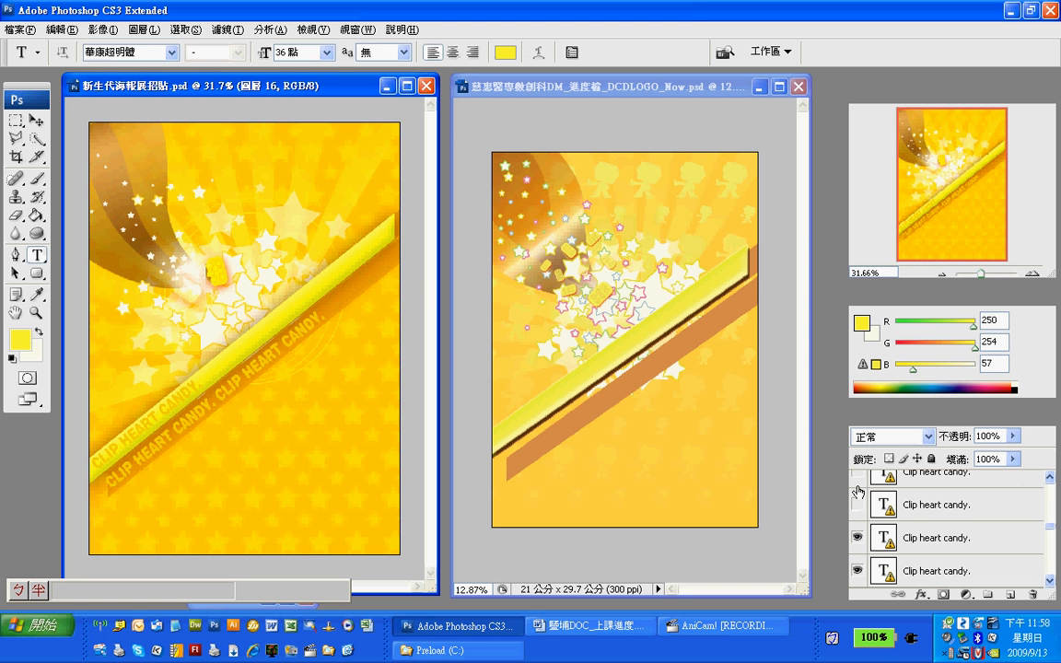
{"action": "left_click", "coordinate": [858, 506]}
{"action": "left_click", "coordinate": [859, 475]}
{"action": "scroll", "coordinate": [889, 550], "scroll_direction": "up", "scroll_amount": 2}
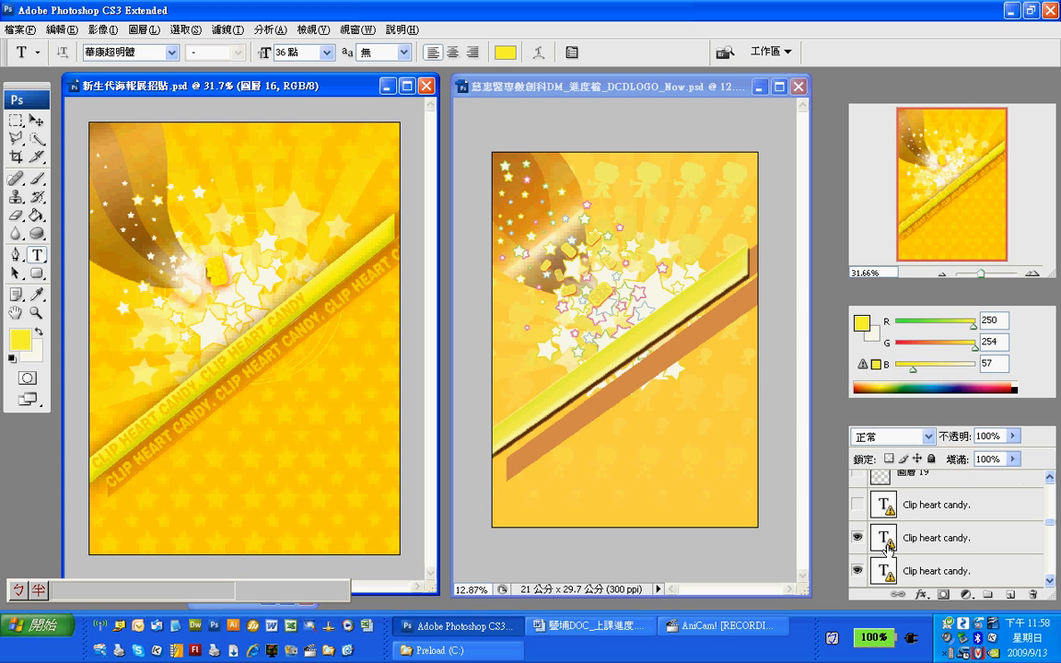
{"action": "scroll", "coordinate": [889, 549], "scroll_direction": "up", "scroll_amount": 1}
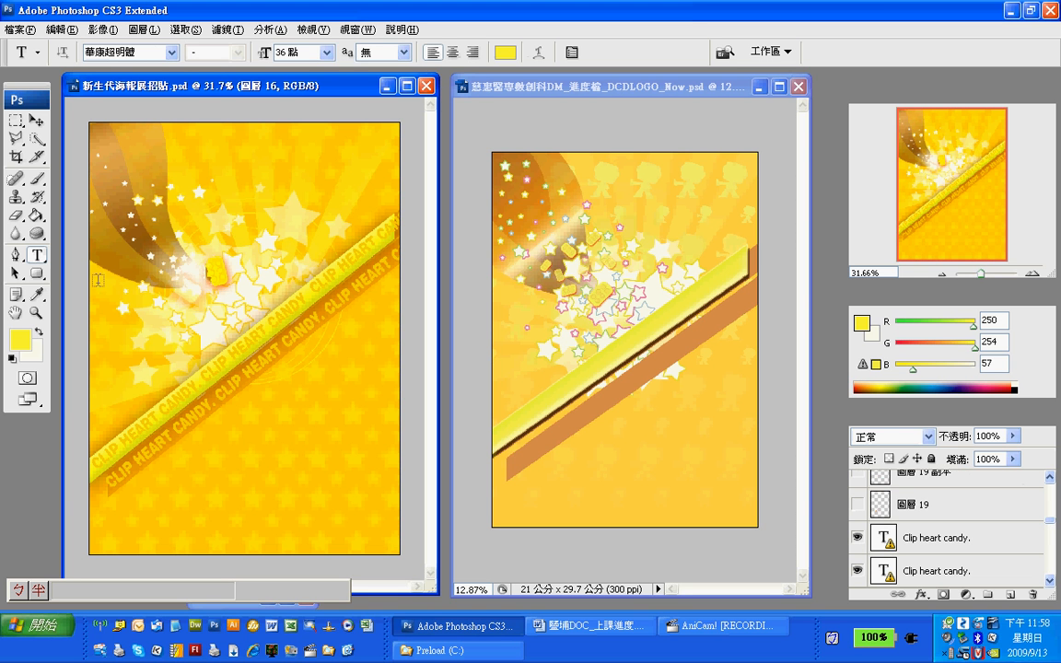
Step: Switch to the 慈惠醫專數創科DM document and set the text font to 華康新綜藝體
{"action": "left_click", "coordinate": [584, 88]}
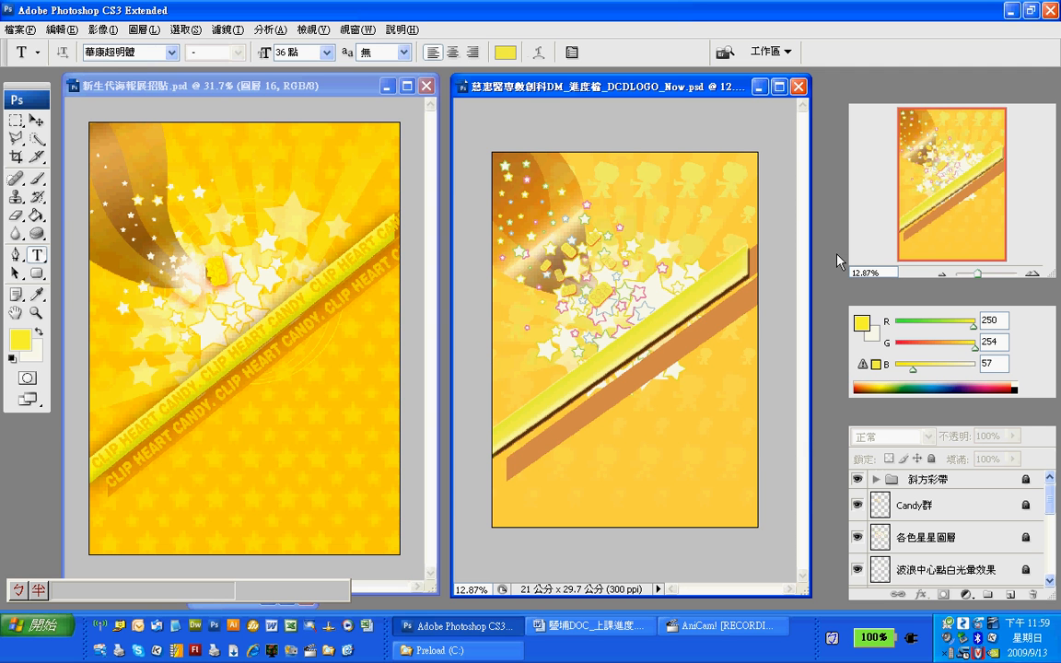
{"action": "key", "text": "ctrl+t"}
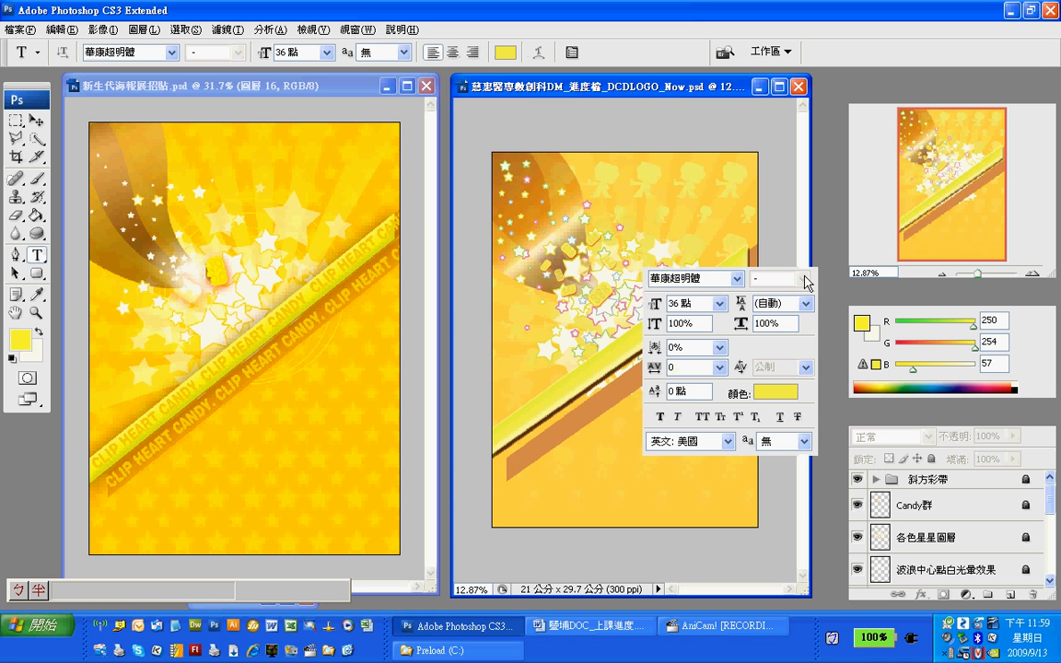
{"action": "left_click", "coordinate": [721, 304]}
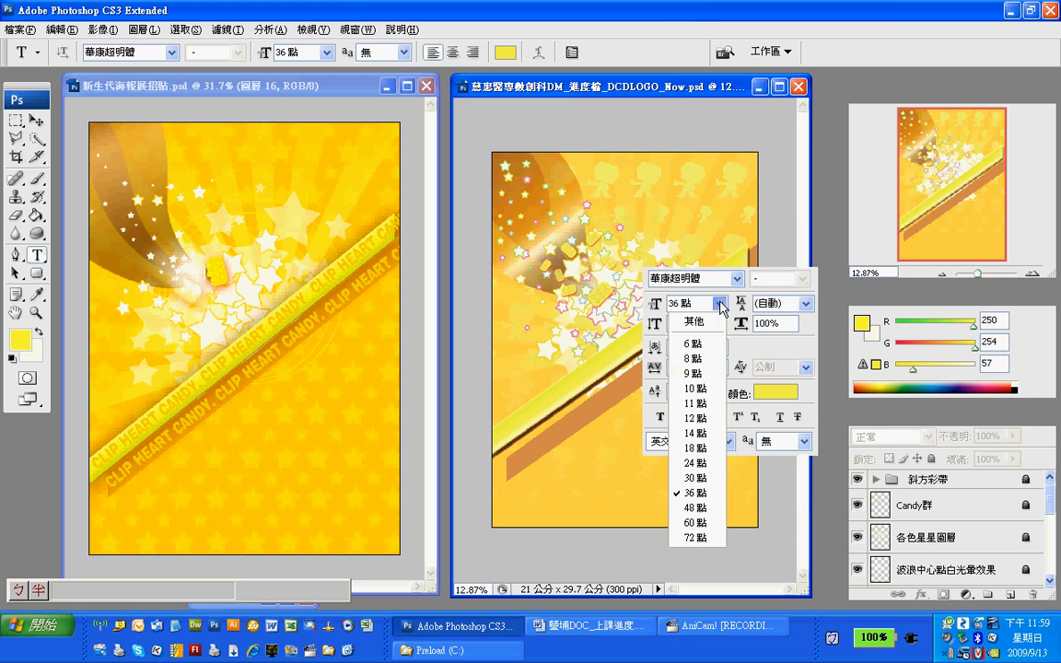
{"action": "left_click", "coordinate": [737, 278]}
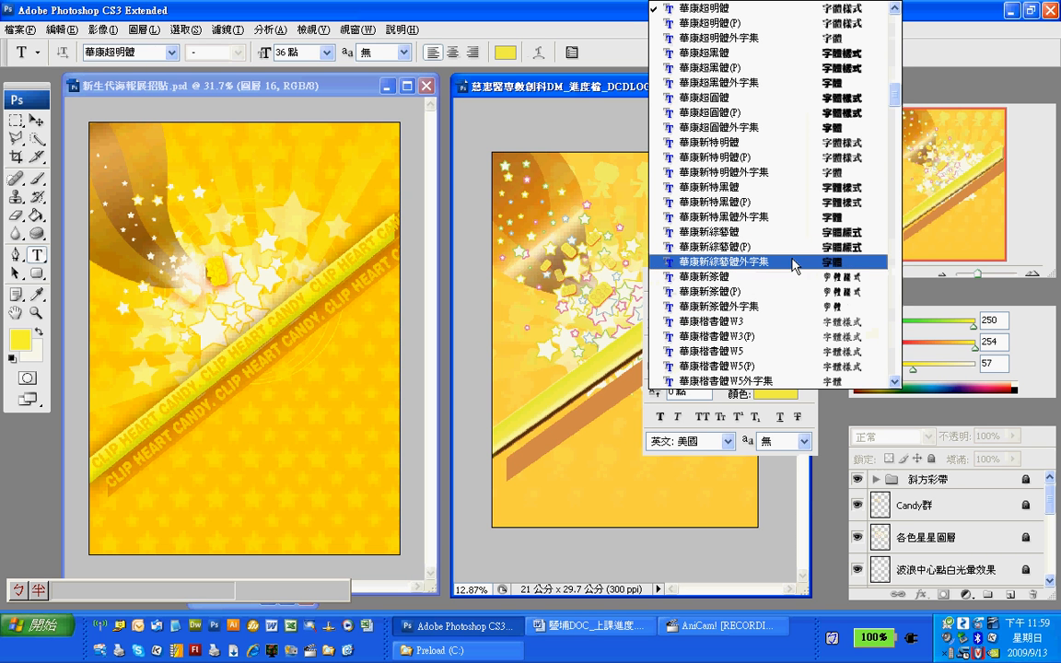
{"action": "left_click", "coordinate": [788, 231]}
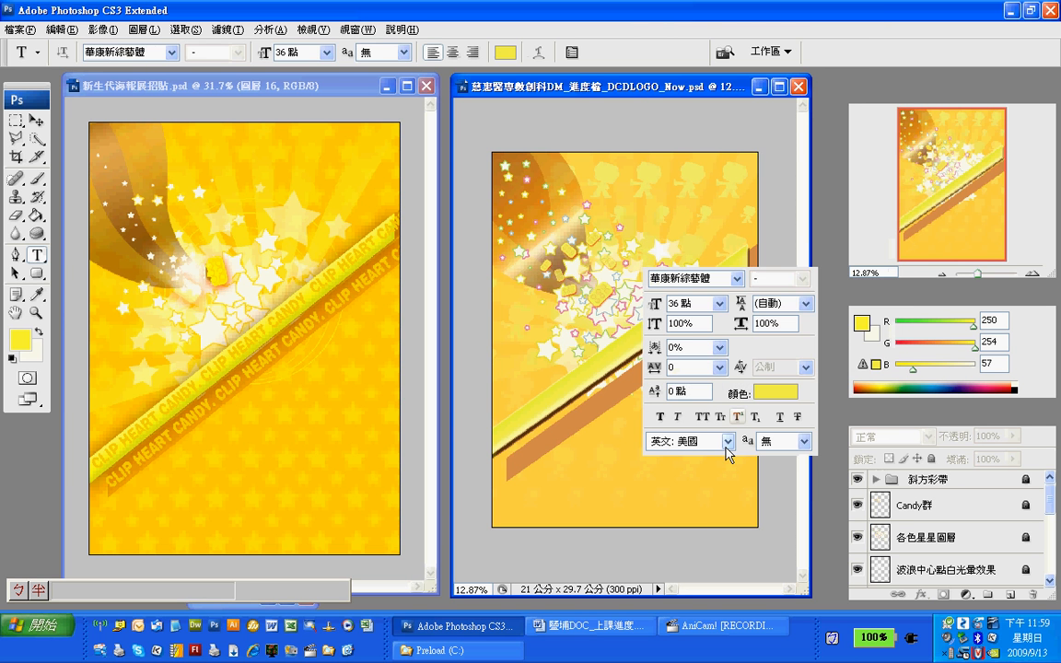
Step: Add the text "Digital Opportunity Center" in the empty area below the diagonal ribbon
{"action": "left_click", "coordinate": [565, 492]}
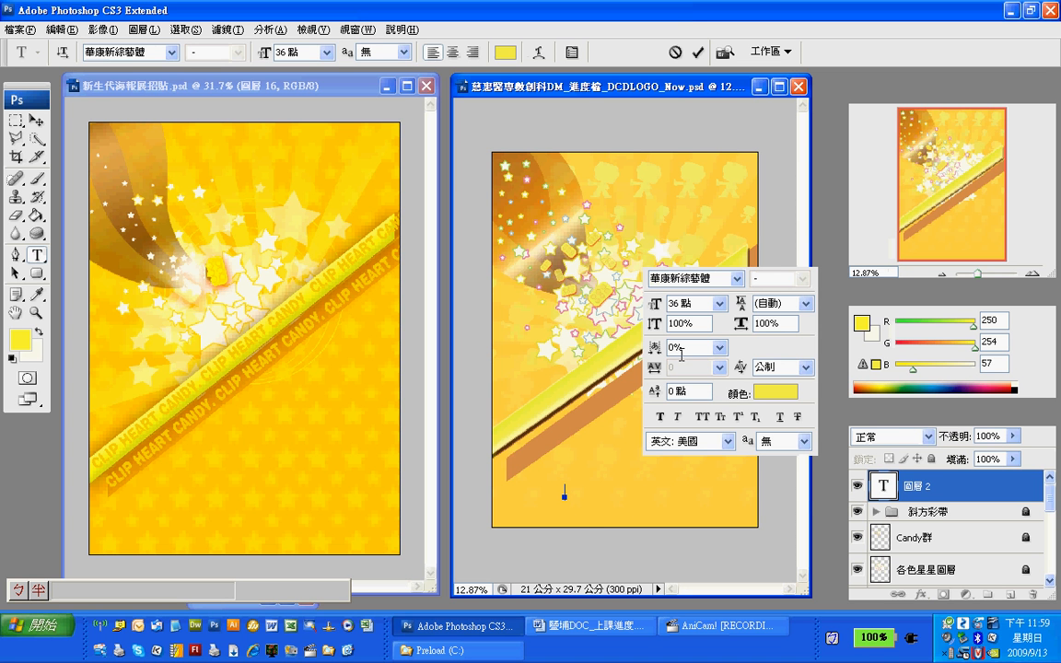
{"action": "left_click", "coordinate": [702, 417]}
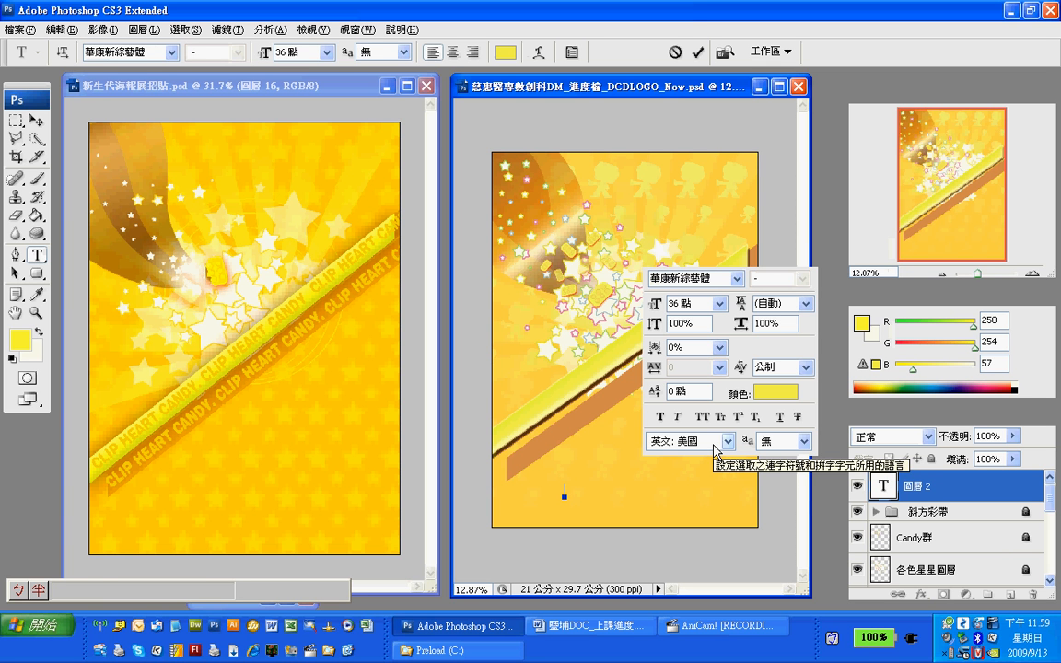
{"action": "key", "text": "ctrl+space"}
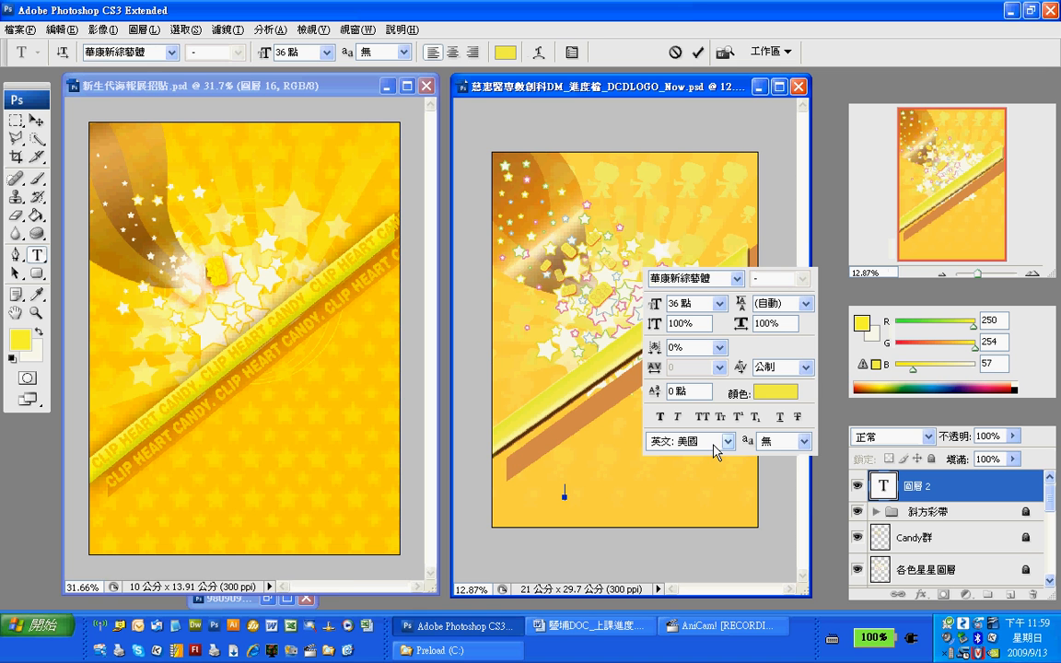
{"action": "key", "text": "ctrl+space"}
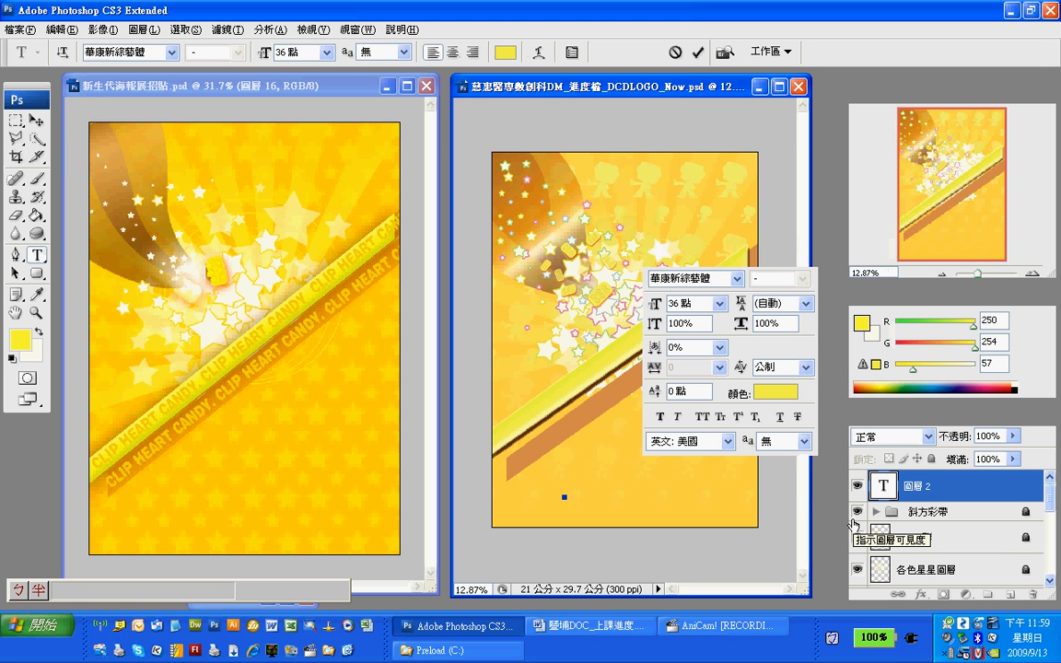
{"action": "key", "text": "ctrl+space"}
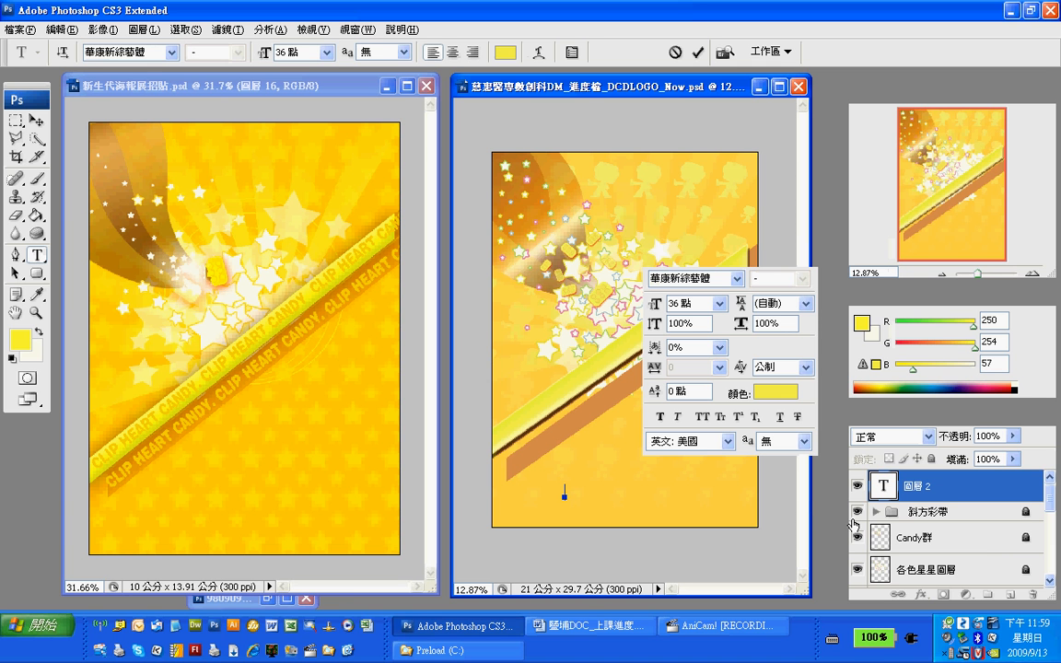
{"action": "type", "text": "Digital CommunicationCenter"}
Step: Try to change the new text's colour to orange-brown (#ce7d32)
{"action": "left_click", "coordinate": [779, 398]}
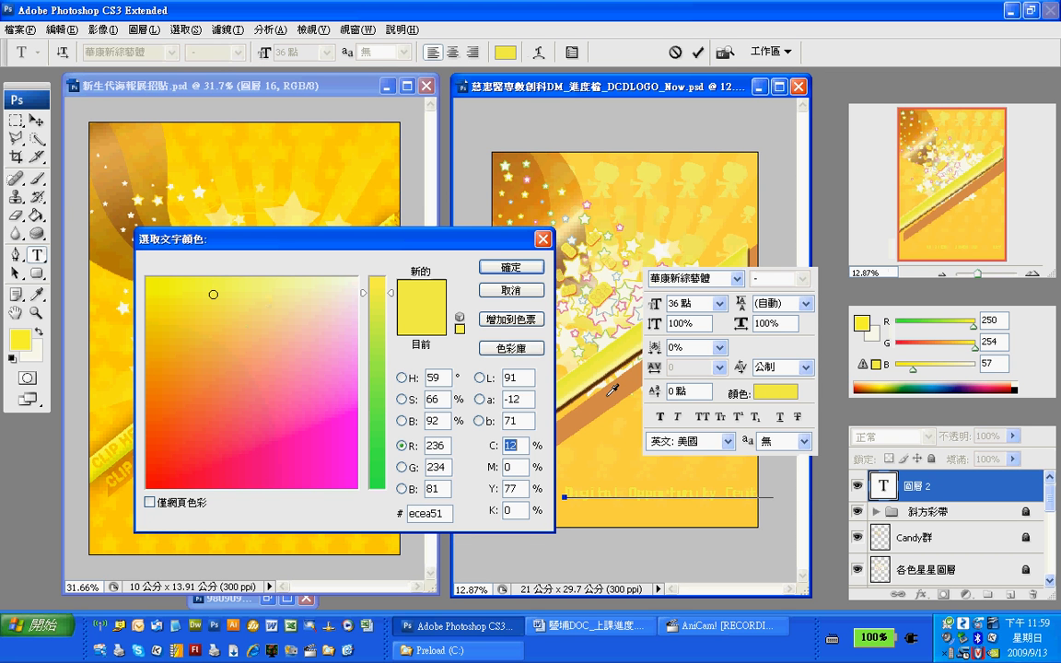
{"action": "left_click", "coordinate": [198, 358]}
{"action": "mouse_move", "coordinate": [198, 359]}
{"action": "left_mouse_down"}
{"action": "mouse_move", "coordinate": [170, 372]}
{"action": "mouse_move", "coordinate": [187, 357]}
{"action": "left_mouse_up"}
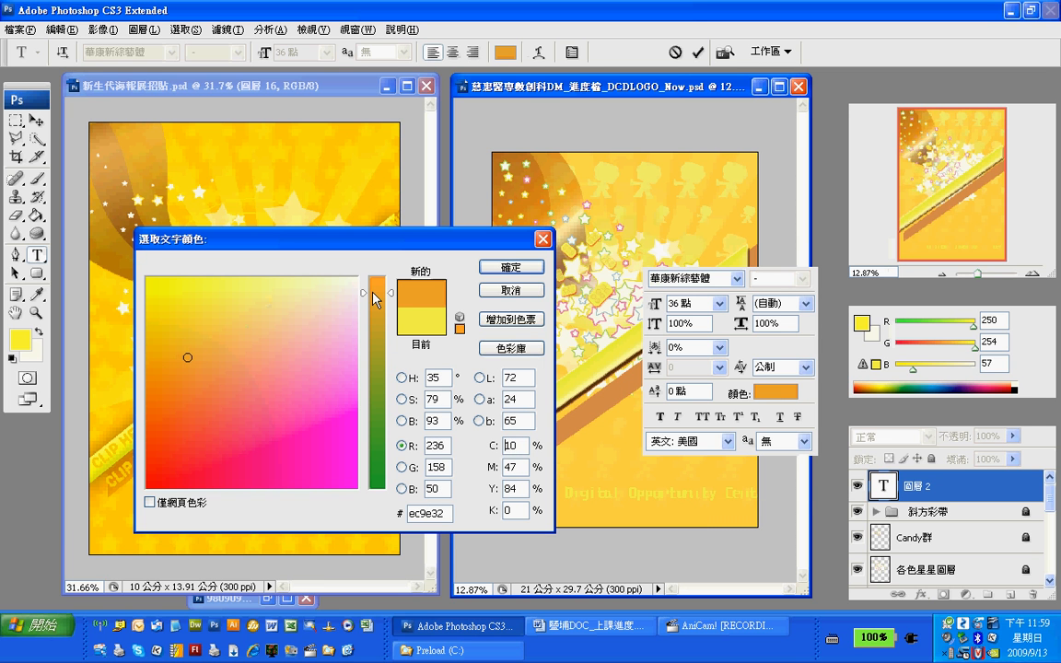
{"action": "left_click_drag", "start_coordinate": [390, 293], "coordinate": [390, 322]}
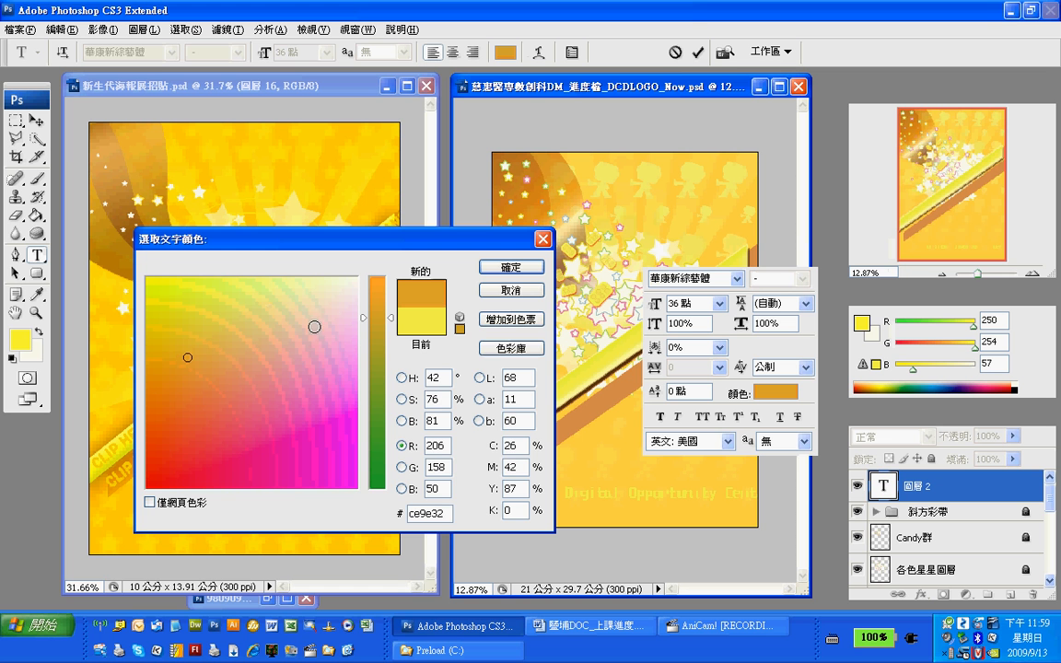
{"action": "left_click_drag", "start_coordinate": [177, 330], "coordinate": [188, 386]}
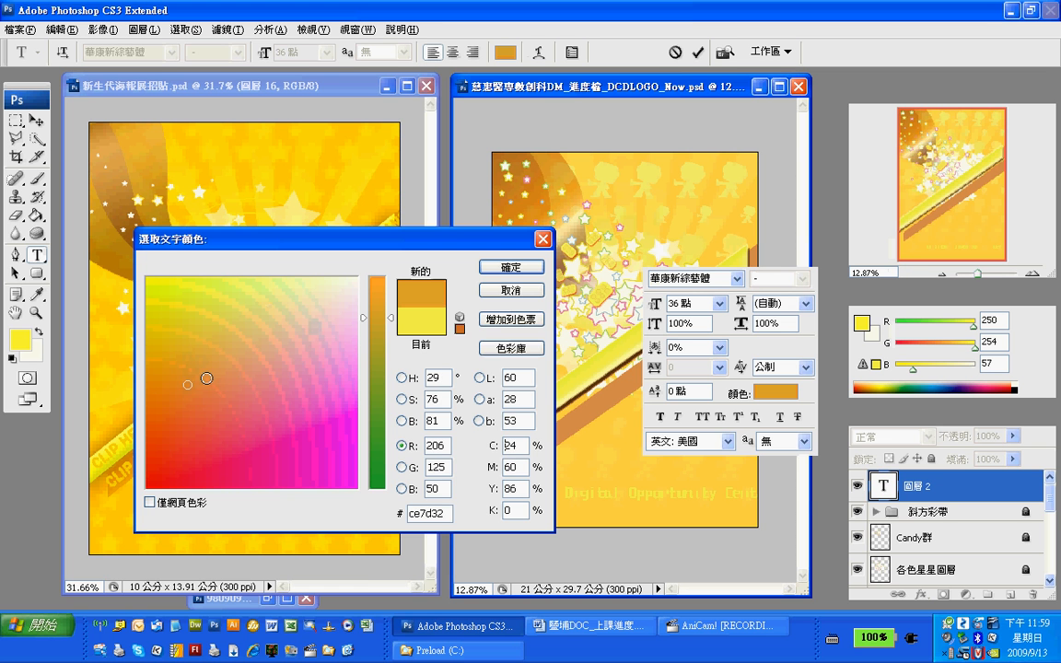
{"action": "left_click", "coordinate": [510, 268]}
Step: Select the whole "Digital Opportunity Center" line and set its colour to dark orange (#cd8529)
{"action": "left_click", "coordinate": [696, 490]}
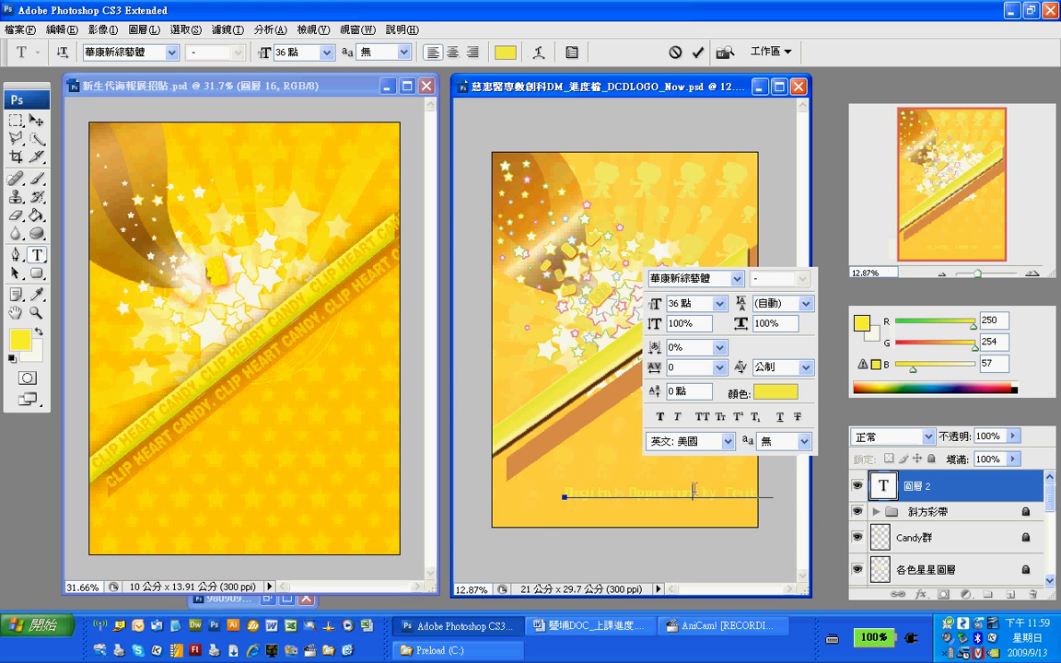
{"action": "left_click", "coordinate": [771, 486]}
{"action": "left_click_drag", "start_coordinate": [564, 491], "coordinate": [772, 494]}
{"action": "left_click", "coordinate": [776, 392]}
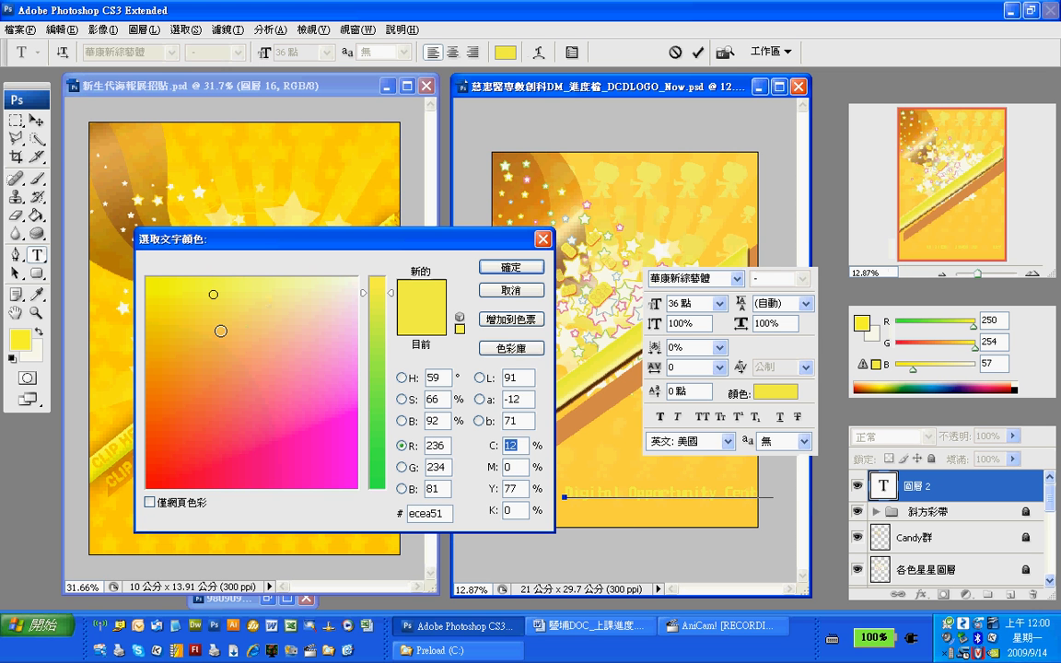
{"action": "left_click", "coordinate": [179, 378]}
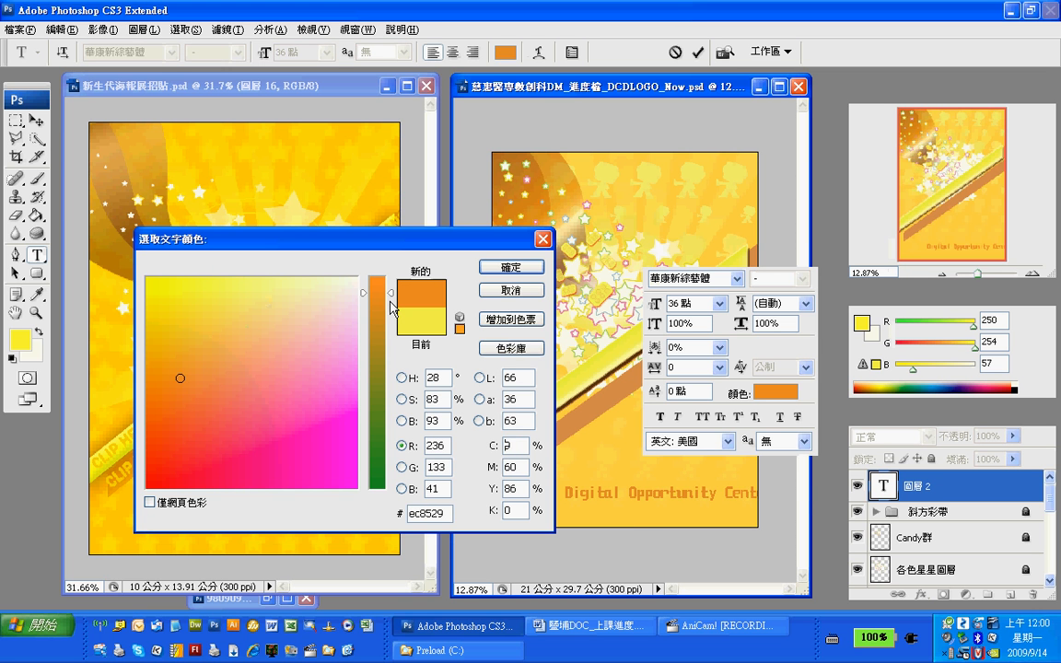
{"action": "left_click_drag", "start_coordinate": [391, 299], "coordinate": [390, 319]}
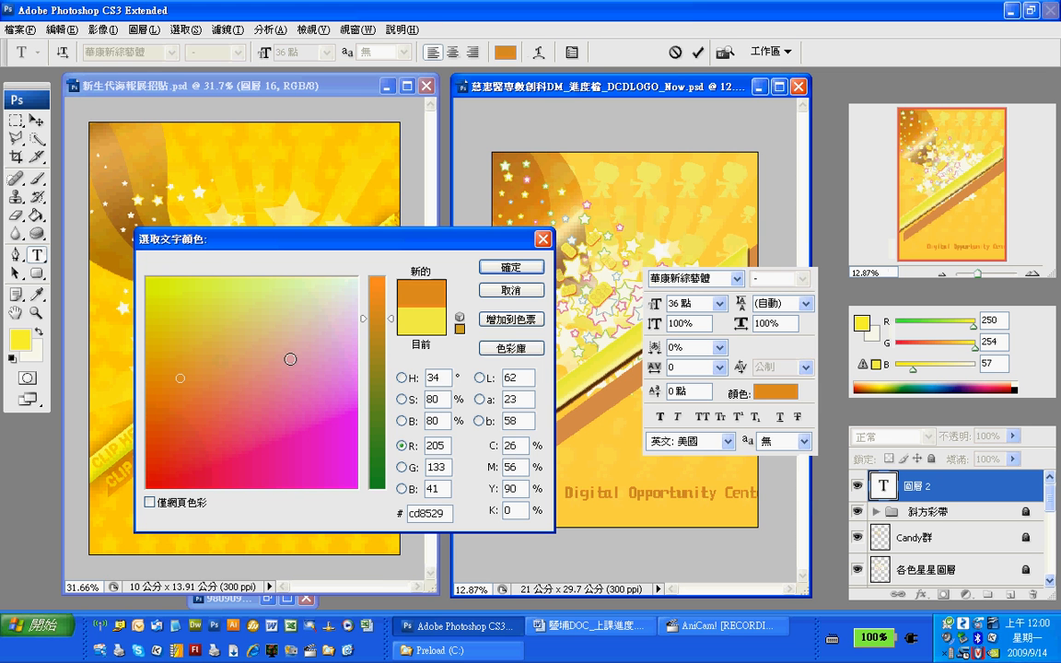
{"action": "left_click", "coordinate": [517, 270]}
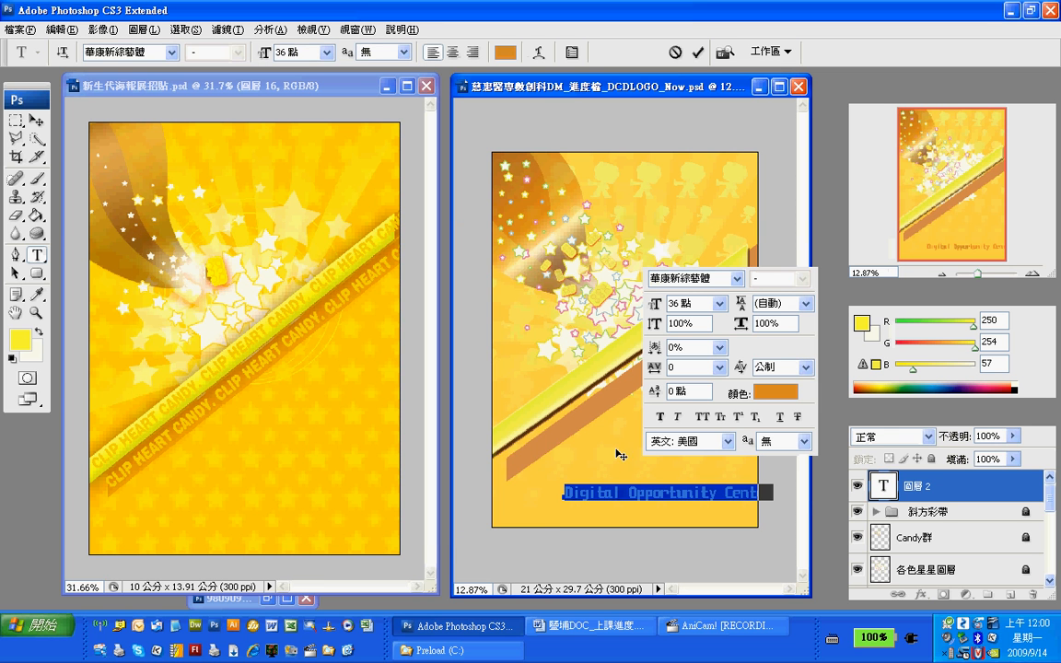
Step: Commit the text, move it left until the whole line fits inside the page, and hide the character settings
{"action": "left_click", "coordinate": [36, 127]}
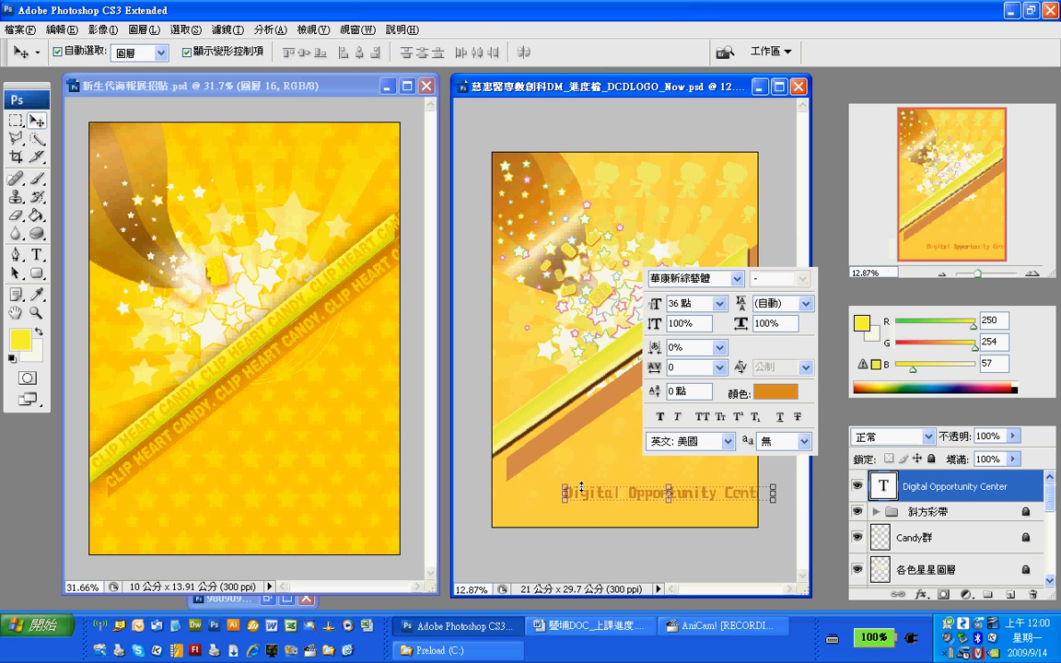
{"action": "left_click_drag", "start_coordinate": [599, 495], "coordinate": [550, 483]}
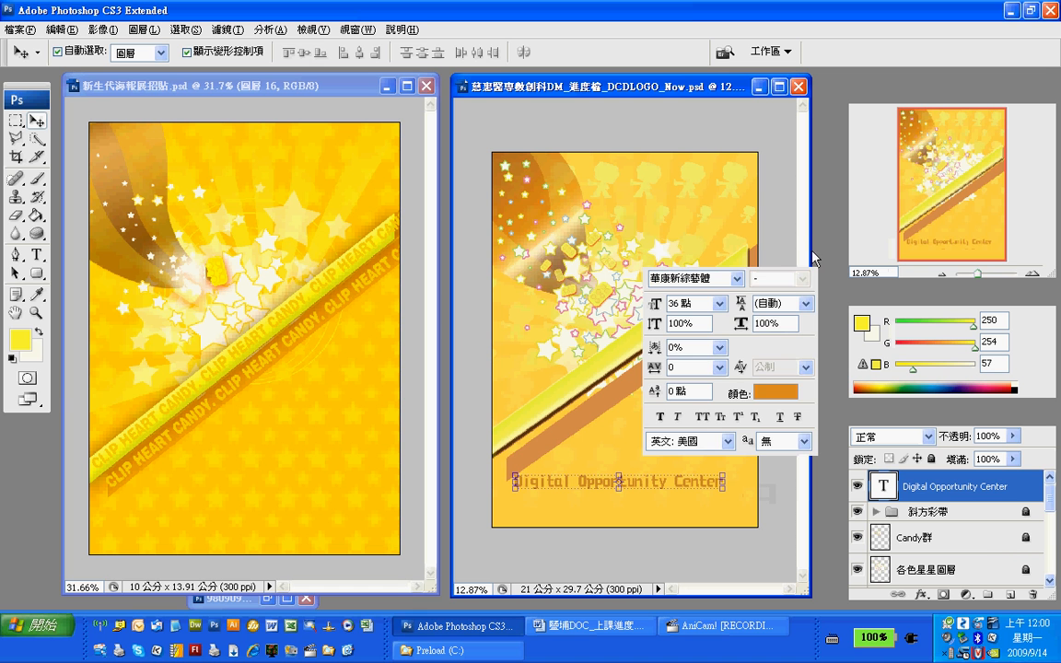
{"action": "left_click", "coordinate": [812, 253]}
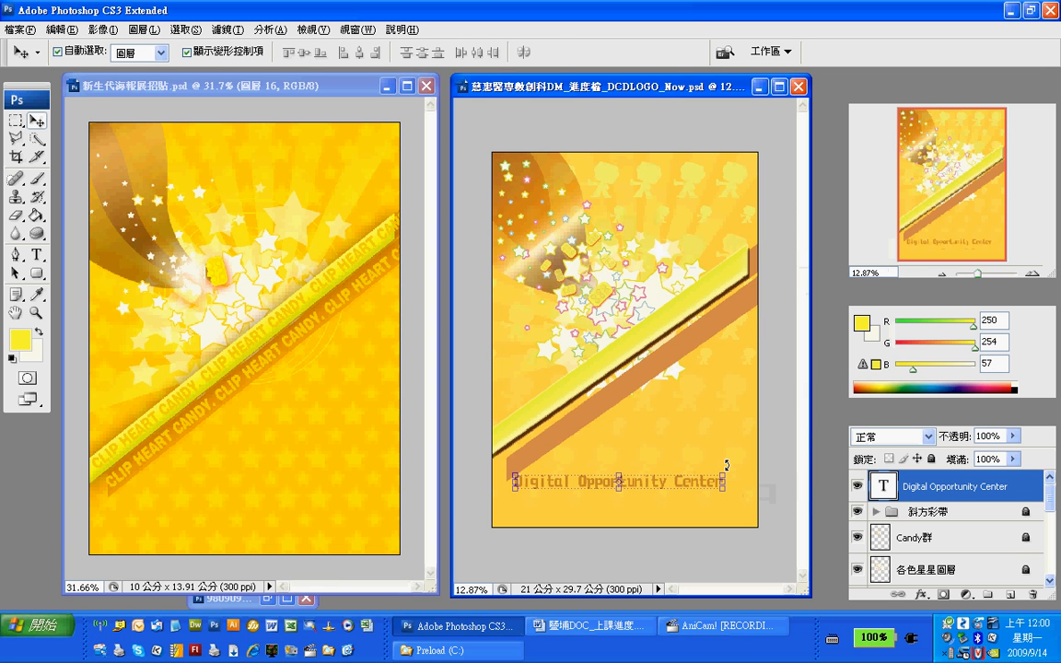
Step: Rotate the text line to -35.5° and place it on the lower part of the yellow diagonal ribbon
{"action": "left_click_drag", "start_coordinate": [727, 462], "coordinate": [700, 406]}
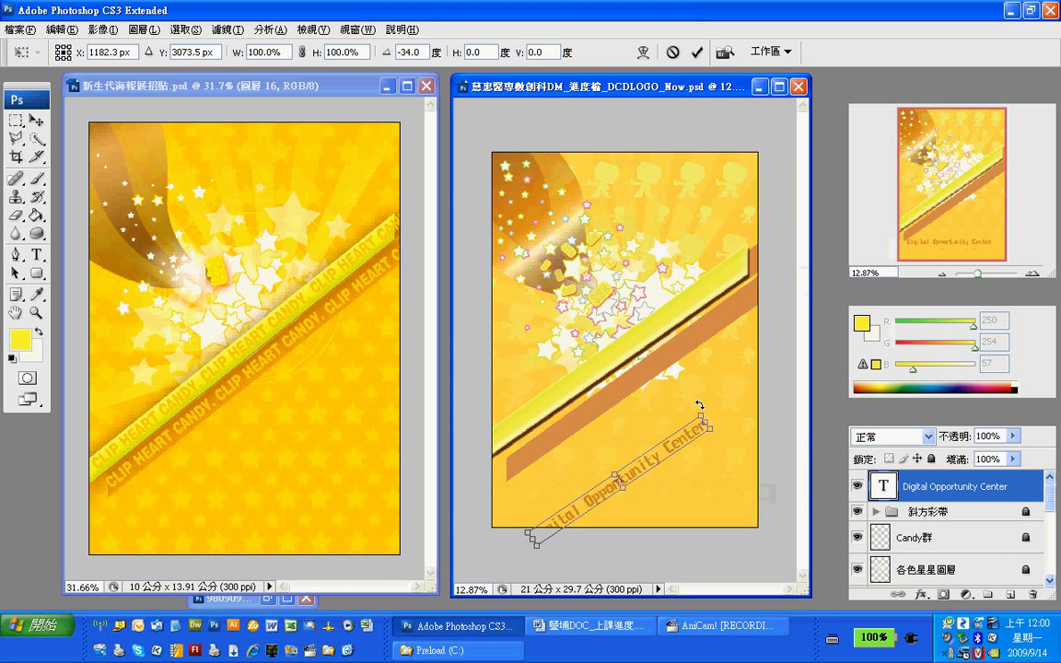
{"action": "left_click_drag", "start_coordinate": [664, 456], "coordinate": [640, 347]}
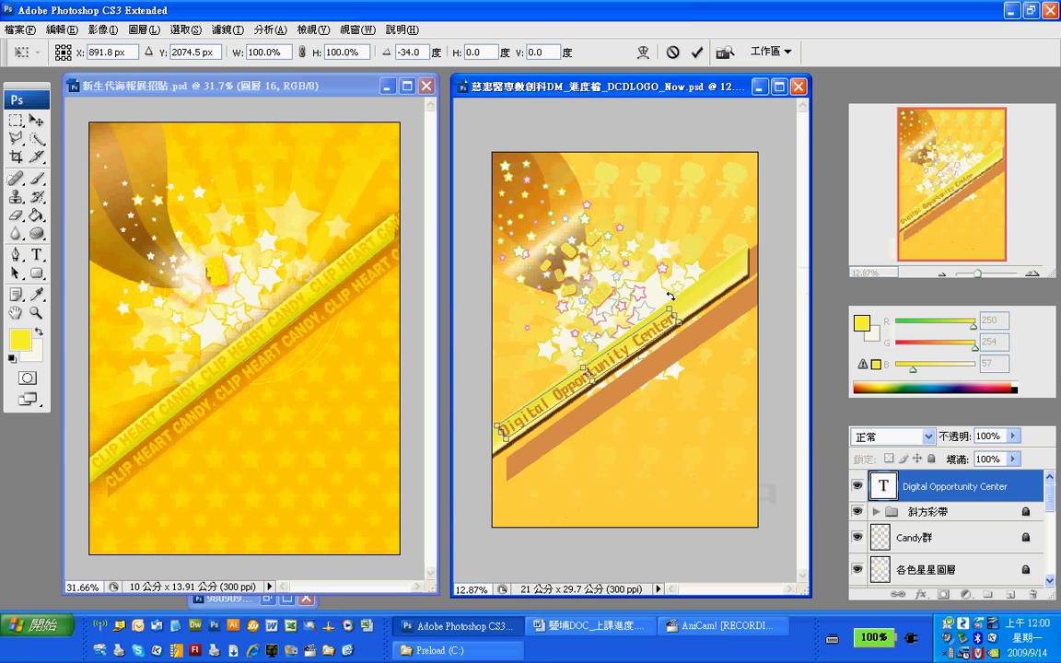
{"action": "left_click_drag", "start_coordinate": [670, 298], "coordinate": [670, 296]}
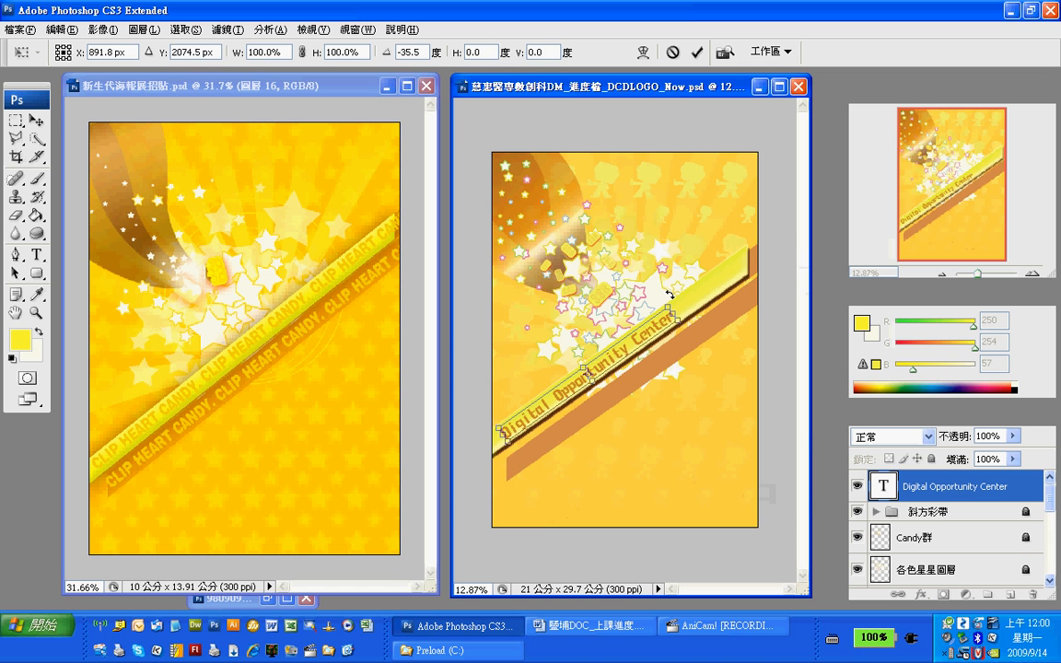
Step: Nudge the rotated text line left and down along the yellow ribbon to X 837.4 px, Y 2097.8 px, and apply the transform
{"action": "key", "text": "Up"}
{"action": "key", "text": "Up"}
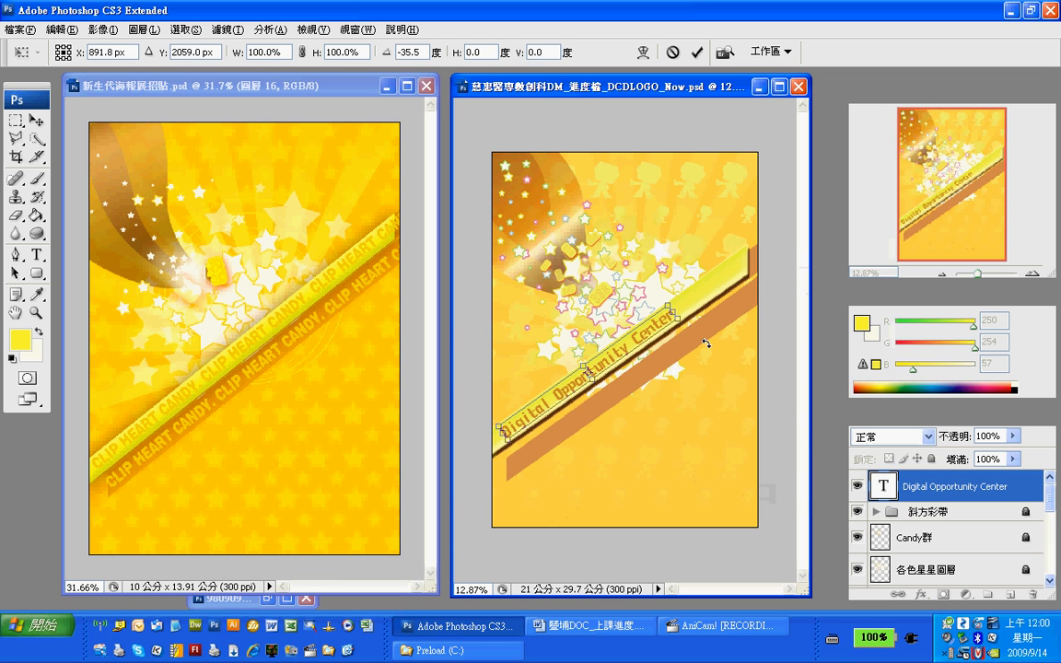
{"action": "key", "text": "Left"}
{"action": "key", "text": "Left"}
{"action": "key", "text": "Left"}
{"action": "key", "text": "Down"}
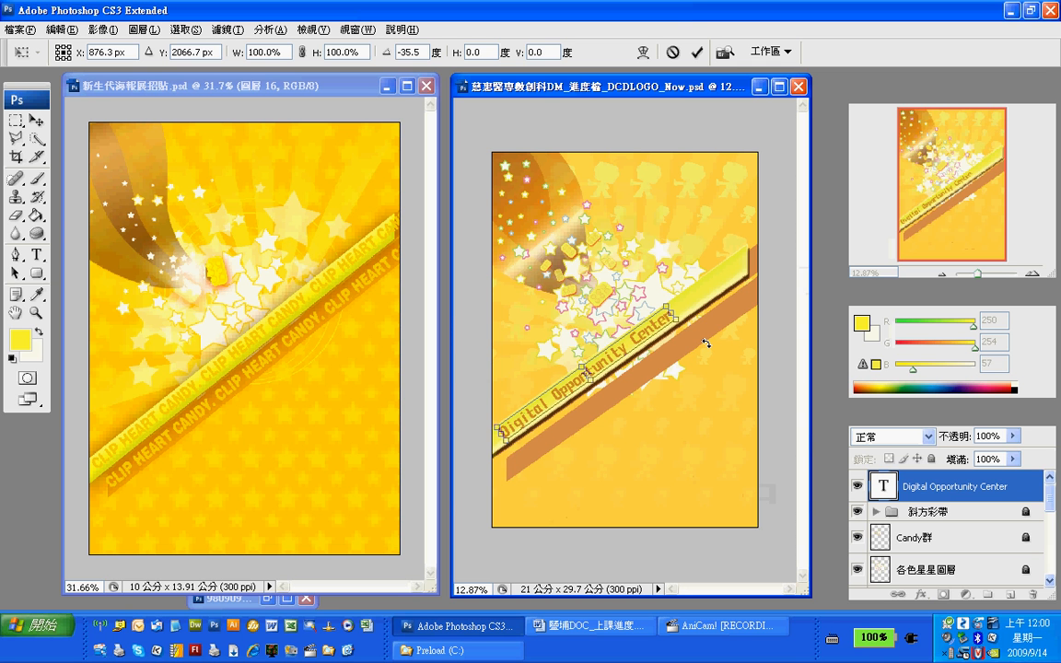
{"action": "key", "text": "Up"}
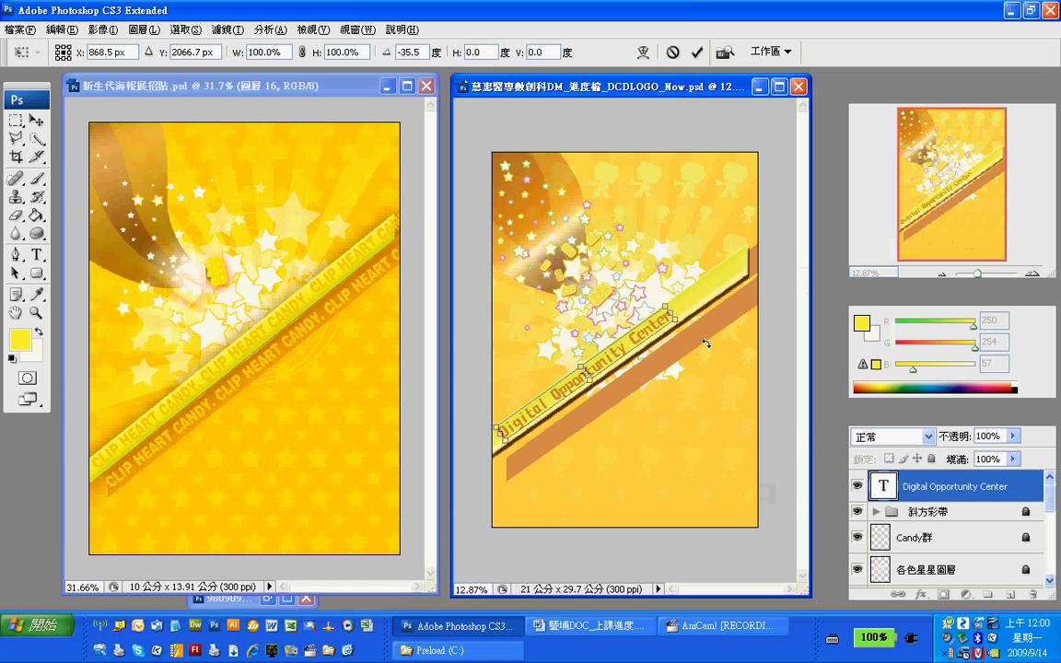
{"action": "key", "text": "Down"}
{"action": "key", "text": "Left"}
{"action": "key", "text": "Down"}
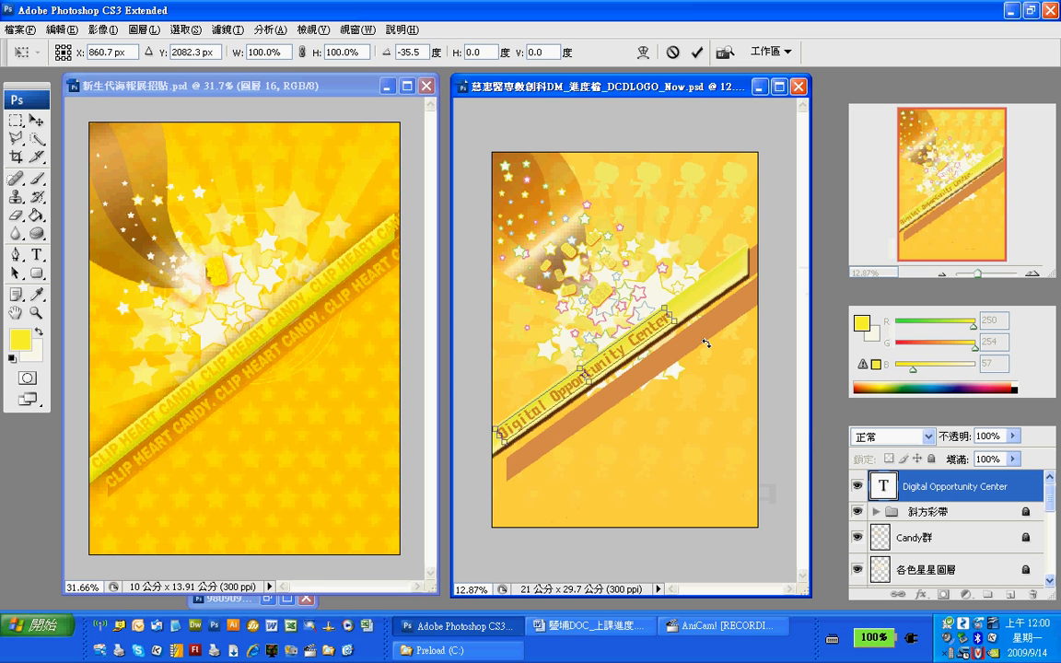
{"action": "key", "text": "Up"}
{"action": "key", "text": "Left"}
{"action": "key", "text": "Down"}
{"action": "key", "text": "Left"}
{"action": "key", "text": "Up"}
{"action": "key", "text": "Down"}
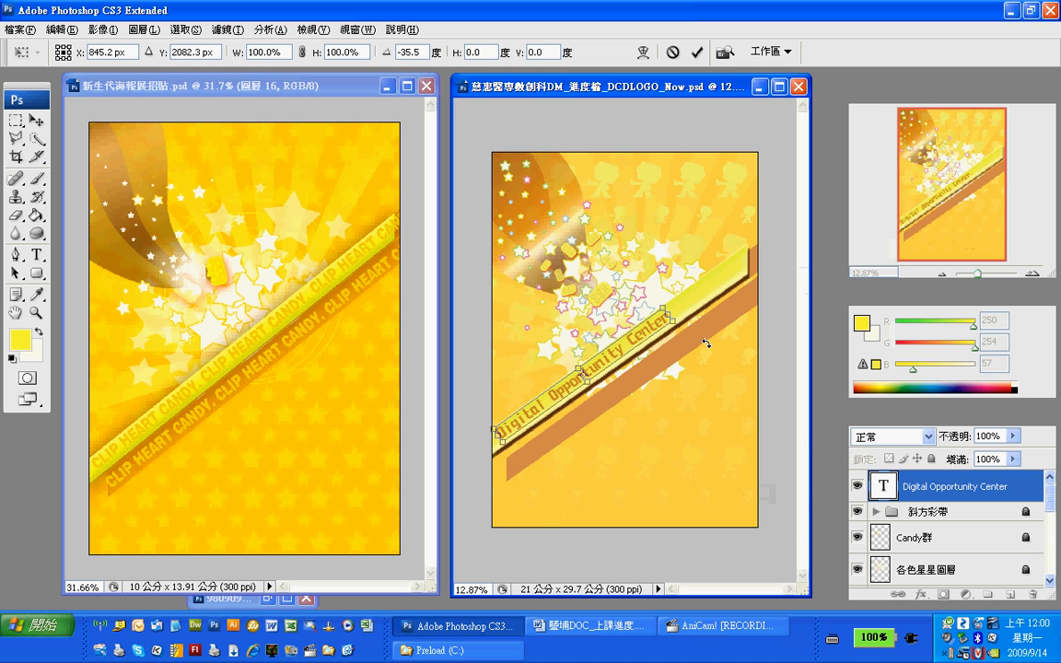
{"action": "key", "text": "Left"}
{"action": "key", "text": "Down"}
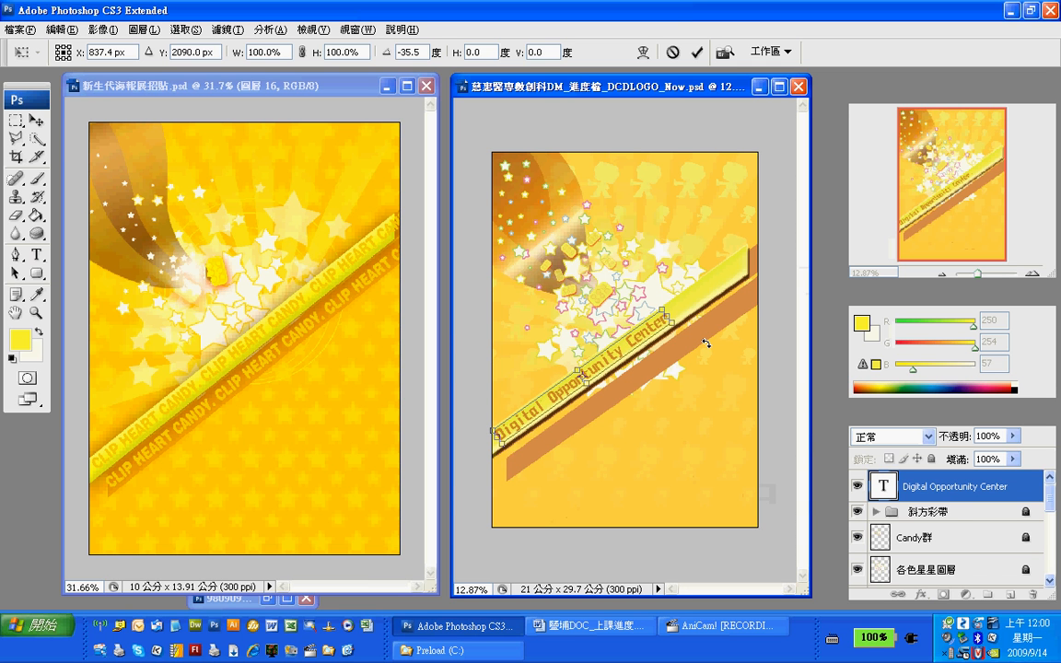
{"action": "key", "text": "Down"}
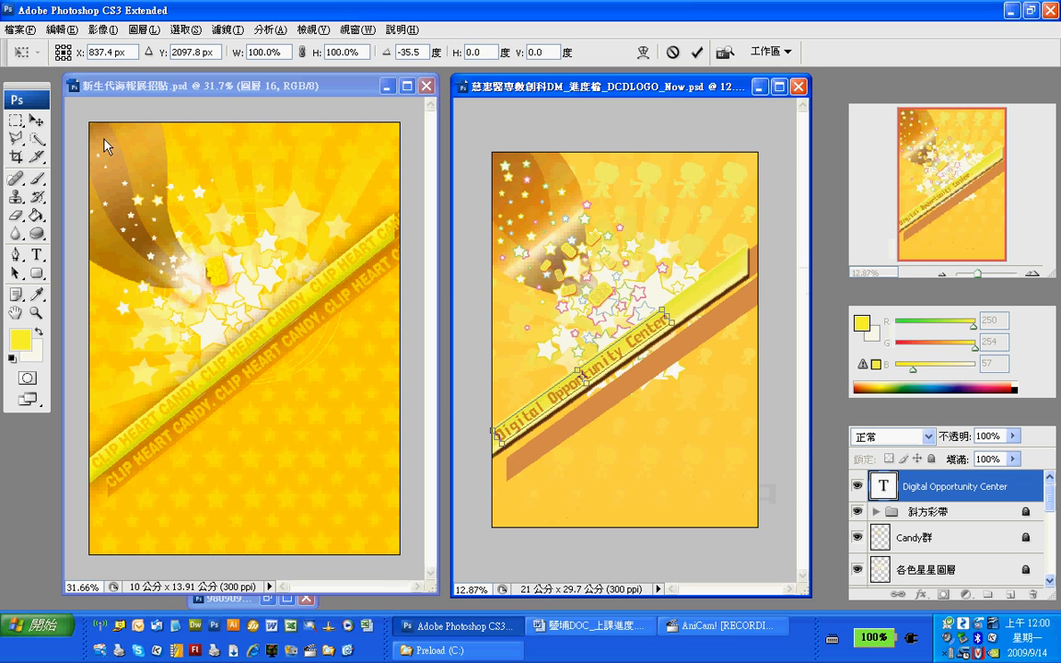
{"action": "left_click", "coordinate": [290, 230]}
{"action": "left_click", "coordinate": [438, 253]}
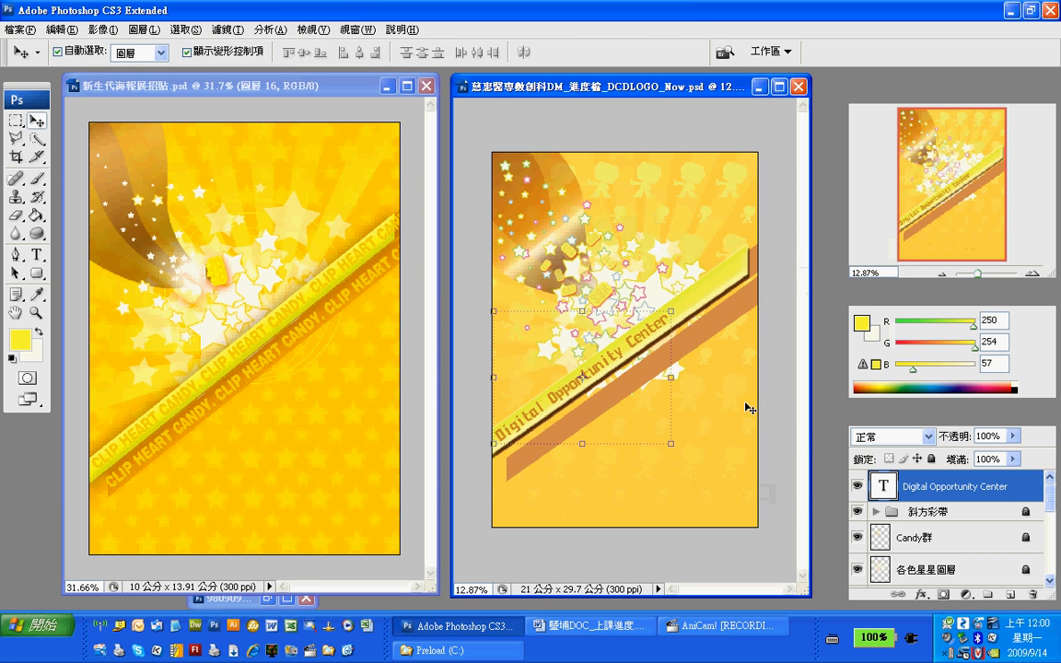
Step: Append "鹽埔數位機會中心" after "Digital Opportunity Center" in the ribbon text and commit the edit
{"action": "double_click", "coordinate": [887, 486]}
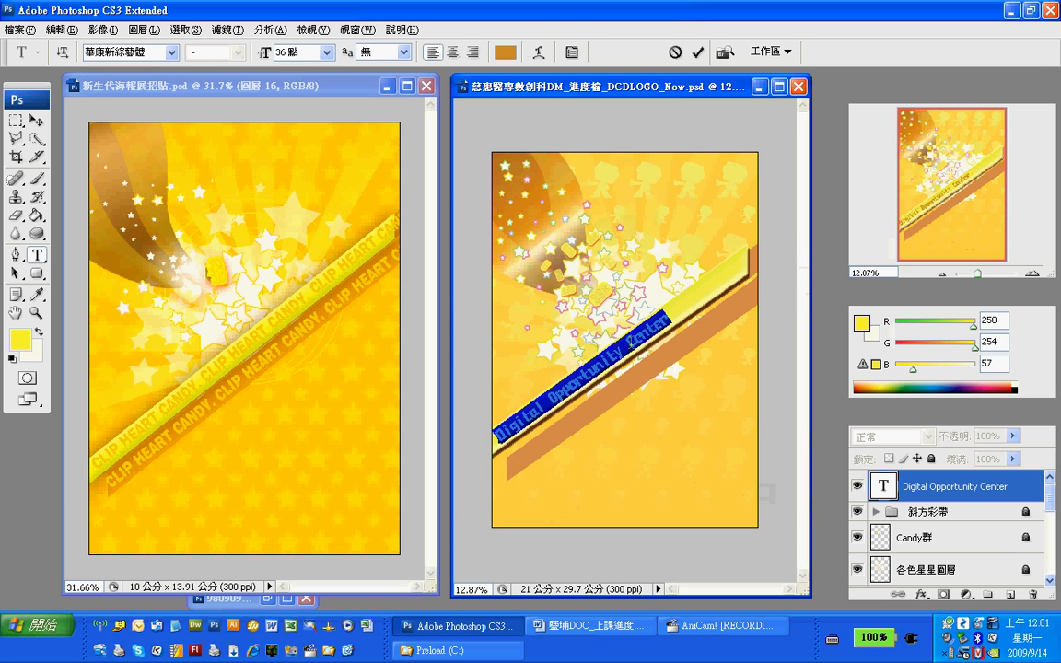
{"action": "left_click", "coordinate": [566, 309]}
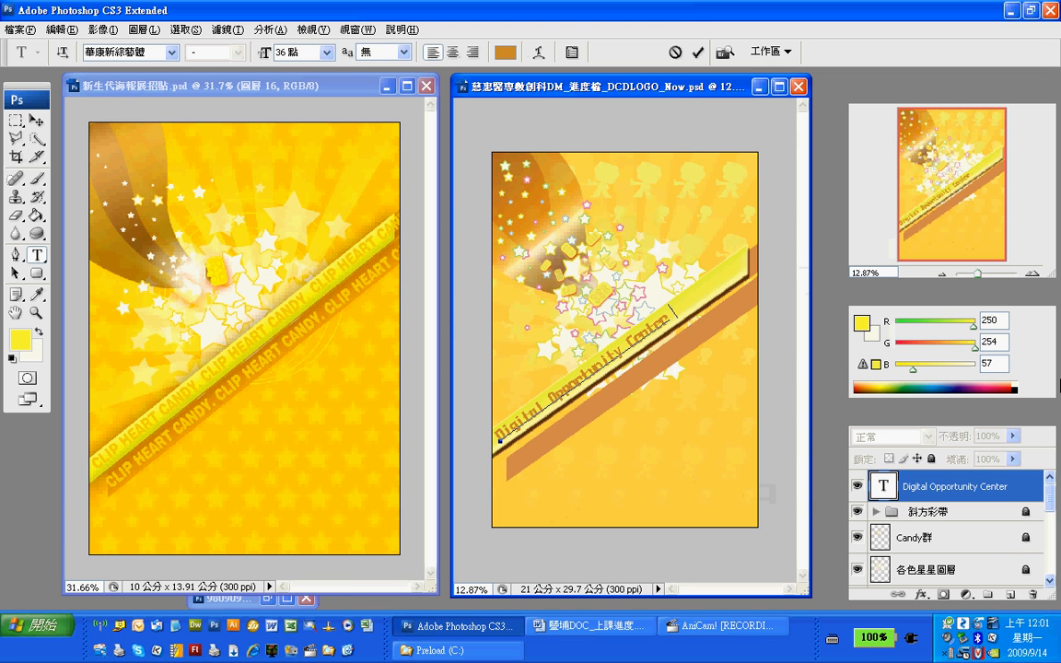
{"action": "left_click", "coordinate": [673, 313]}
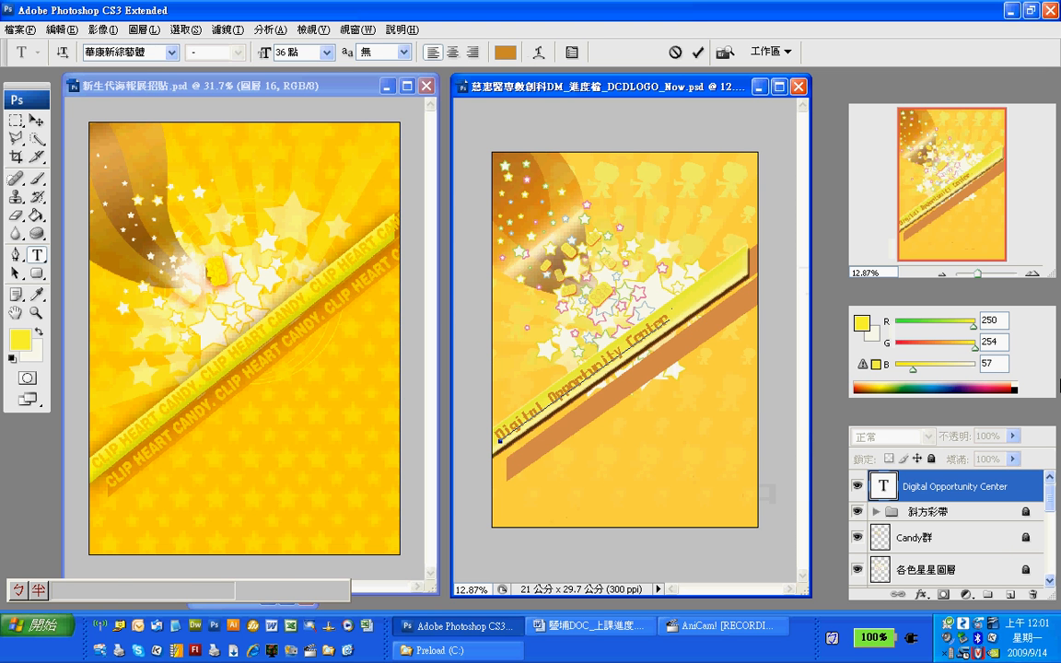
{"action": "type", "text": "u06"}
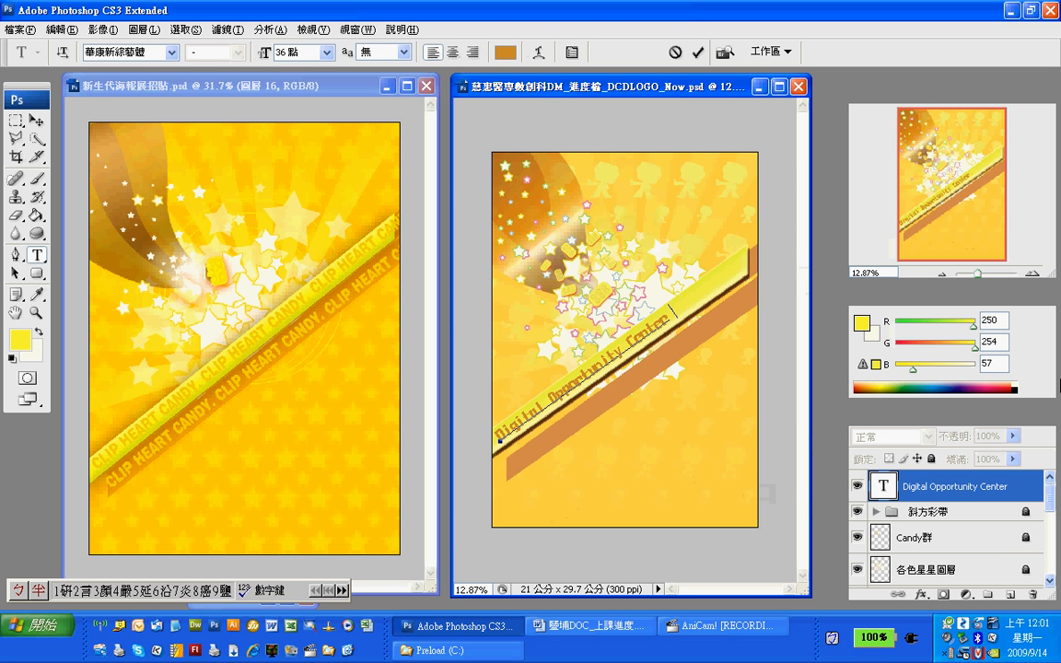
{"action": "type", "text": "1"}
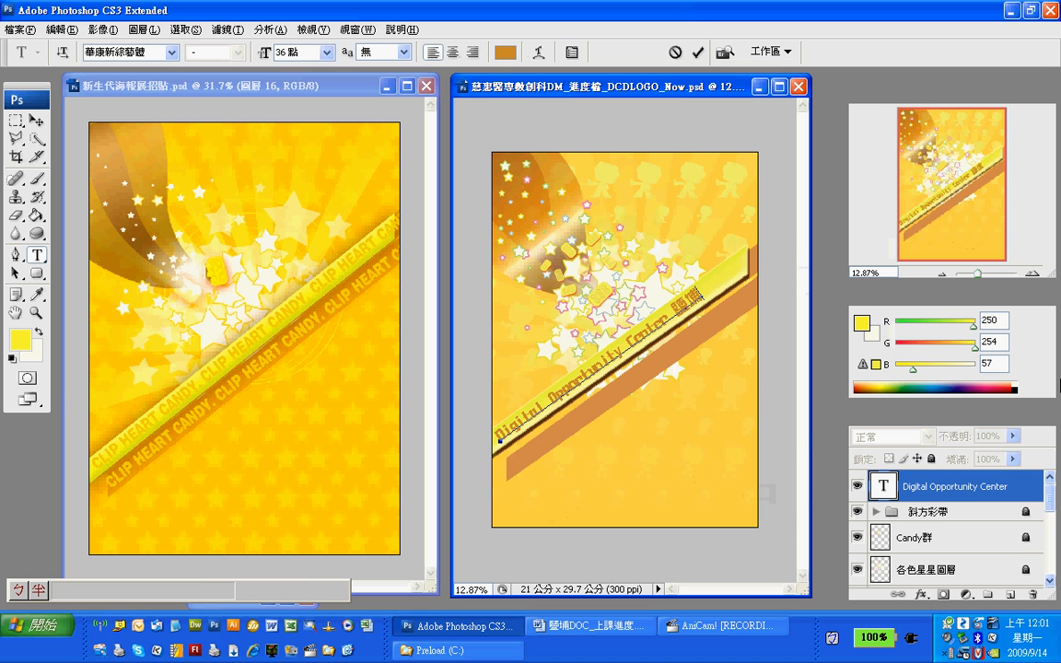
{"action": "type", "text": "gj4jo4ru e.4"}
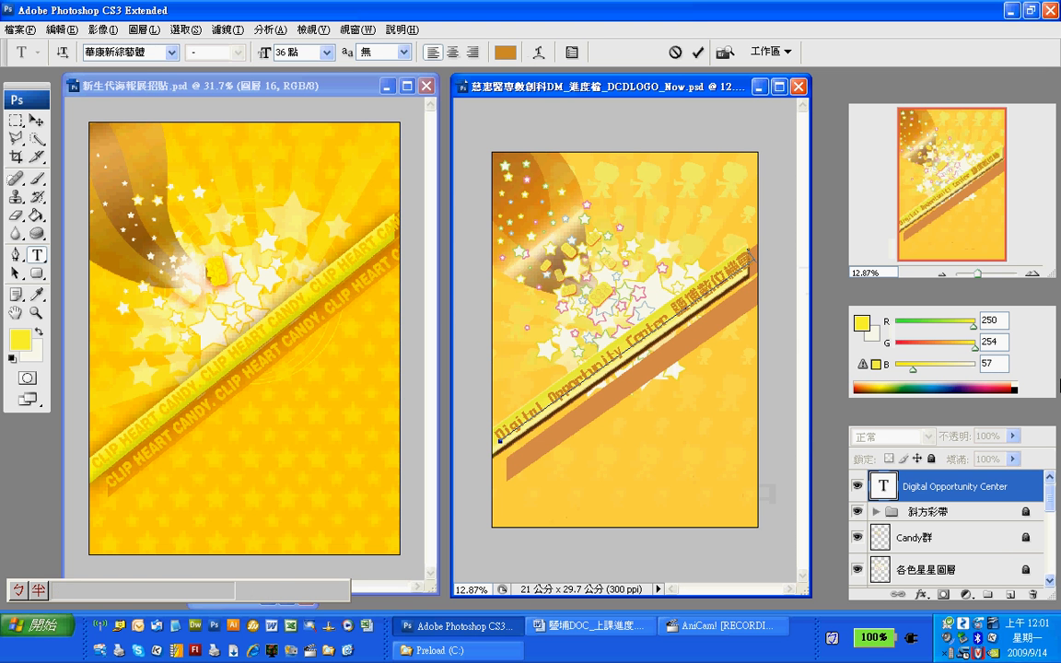
{"action": "type", "text": "ji3"}
{"action": "left_click", "coordinate": [37, 120]}
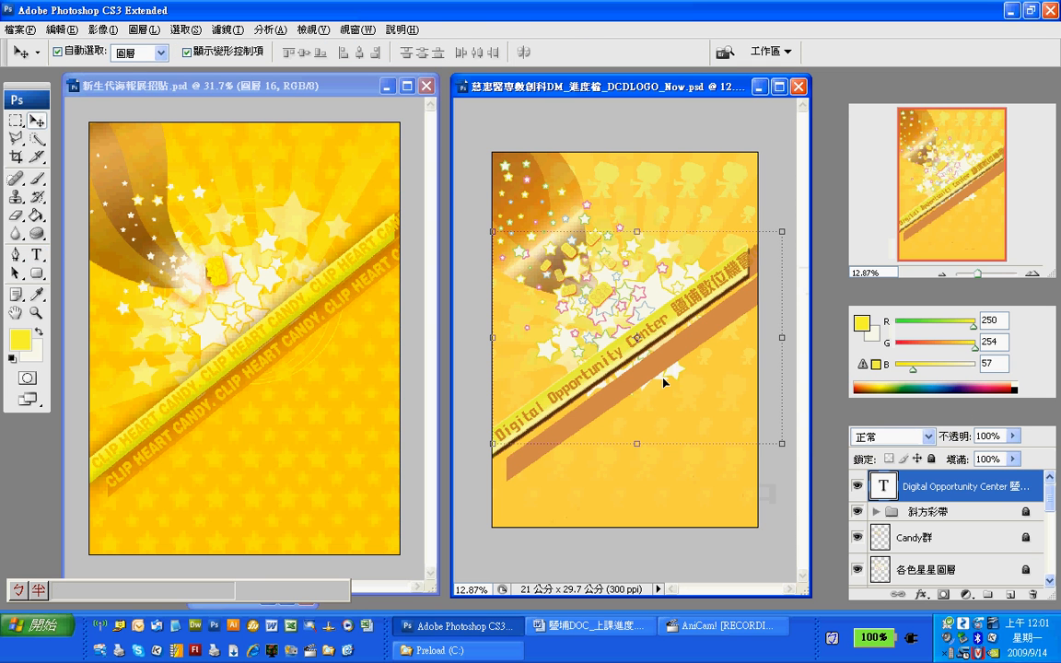
Step: Duplicate the "Digital Opportunity Center" text layer with its Chinese ending
{"action": "right_click", "coordinate": [949, 489]}
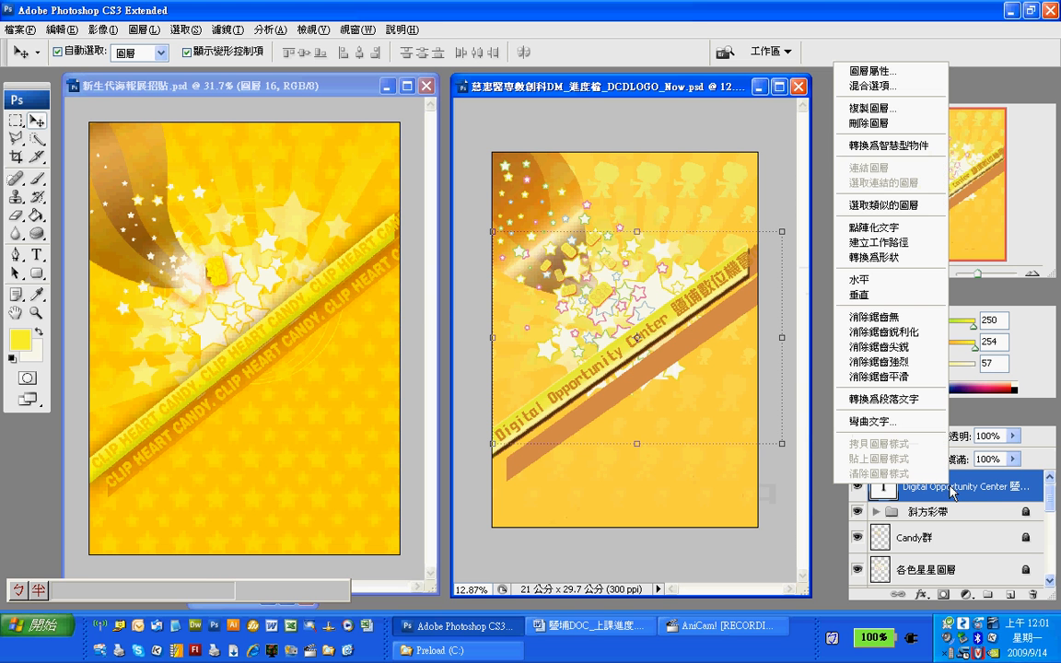
{"action": "left_click", "coordinate": [870, 109]}
{"action": "left_click", "coordinate": [680, 192]}
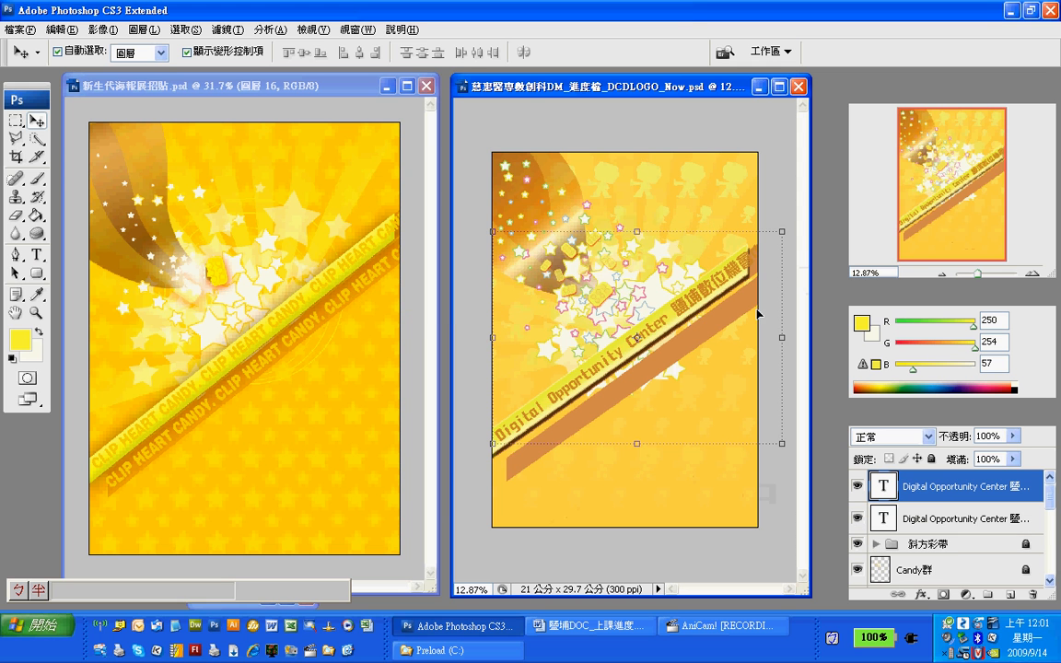
Step: Move the duplicated text down and right onto the brown ribbon below the yellow one
{"action": "key", "text": "shift+Down"}
{"action": "key", "text": "shift+Down"}
{"action": "key", "text": "shift+Down"}
{"action": "key", "text": "shift+Down"}
{"action": "key", "text": "shift+Down"}
{"action": "key", "text": "shift+Down"}
{"action": "key", "text": "shift+Down"}
{"action": "key", "text": "shift+Down"}
{"action": "key", "text": "shift+Down"}
{"action": "key", "text": "shift+Down"}
{"action": "key", "text": "shift+Down"}
{"action": "key", "text": "shift+Down"}
{"action": "key", "text": "shift+Down"}
{"action": "key", "text": "shift+Down"}
{"action": "key", "text": "shift+Down"}
{"action": "key", "text": "shift+Down"}
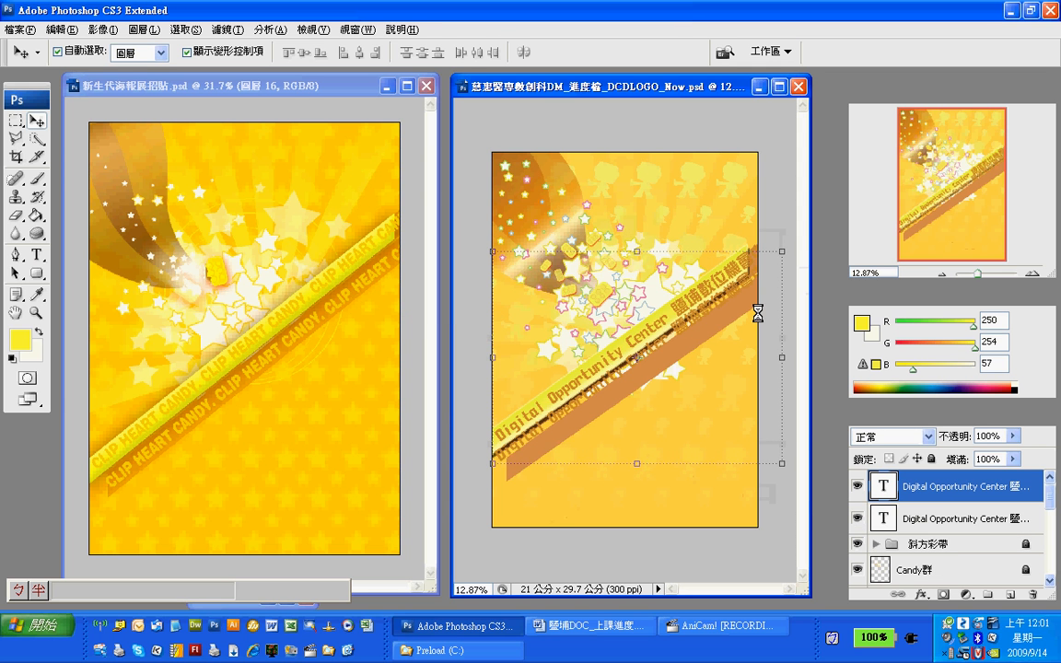
{"action": "key", "text": "shift+Down"}
{"action": "key", "text": "shift+Down"}
{"action": "key", "text": "shift+Down"}
{"action": "key", "text": "shift+Down"}
{"action": "key", "text": "shift+Down"}
{"action": "key", "text": "shift+Down"}
{"action": "key", "text": "shift+Down"}
{"action": "key", "text": "shift+Down"}
{"action": "key", "text": "shift+Down"}
{"action": "key", "text": "shift+Down"}
{"action": "key", "text": "shift+Down"}
{"action": "key", "text": "shift+Down"}
{"action": "key", "text": "shift+Down"}
{"action": "key", "text": "shift+Down"}
{"action": "key", "text": "shift+Down"}
{"action": "key", "text": "shift+Down"}
{"action": "key", "text": "shift+Right"}
{"action": "key", "text": "shift+Right"}
{"action": "key", "text": "shift+Right"}
{"action": "key", "text": "shift+Right"}
{"action": "key", "text": "shift+Right"}
{"action": "key", "text": "shift+Right"}
{"action": "key", "text": "shift+Right"}
{"action": "key", "text": "shift+Right"}
{"action": "key", "text": "shift+Right"}
{"action": "key", "text": "shift+Right"}
{"action": "key", "text": "shift+Right"}
{"action": "key", "text": "shift+Right"}
{"action": "key", "text": "shift+Right"}
{"action": "key", "text": "shift+Right"}
{"action": "key", "text": "shift+Right"}
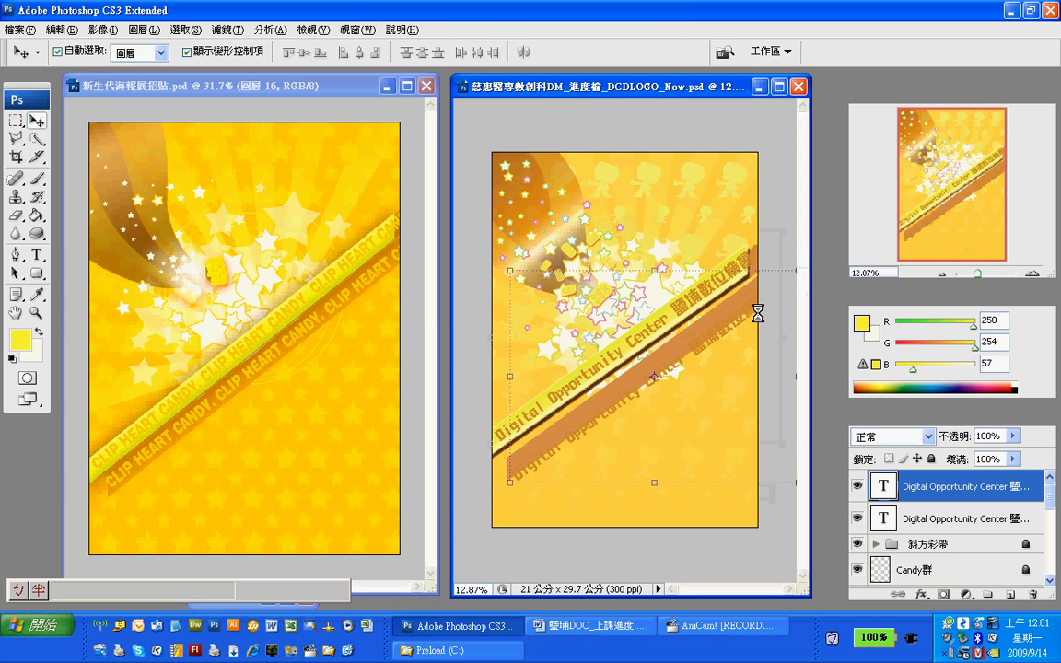
{"action": "key", "text": "shift+Up"}
{"action": "key", "text": "shift+Up"}
{"action": "key", "text": "shift+Up"}
{"action": "key", "text": "shift+Up"}
{"action": "key", "text": "shift+Up"}
{"action": "key", "text": "shift+Up"}
{"action": "key", "text": "shift+Up"}
{"action": "key", "text": "shift+Up"}
{"action": "key", "text": "shift+Up"}
{"action": "key", "text": "shift+Up"}
{"action": "key", "text": "shift+Up"}
{"action": "key", "text": "shift+Up"}
{"action": "key", "text": "shift+Up"}
{"action": "key", "text": "shift+Up"}
{"action": "key", "text": "shift+Up"}
{"action": "key", "text": "shift+Right"}
{"action": "key", "text": "shift+Right"}
{"action": "key", "text": "shift+Right"}
{"action": "key", "text": "shift+Right"}
{"action": "key", "text": "shift+Right"}
{"action": "key", "text": "shift+Right"}
{"action": "key", "text": "shift+Right"}
{"action": "key", "text": "shift+Right"}
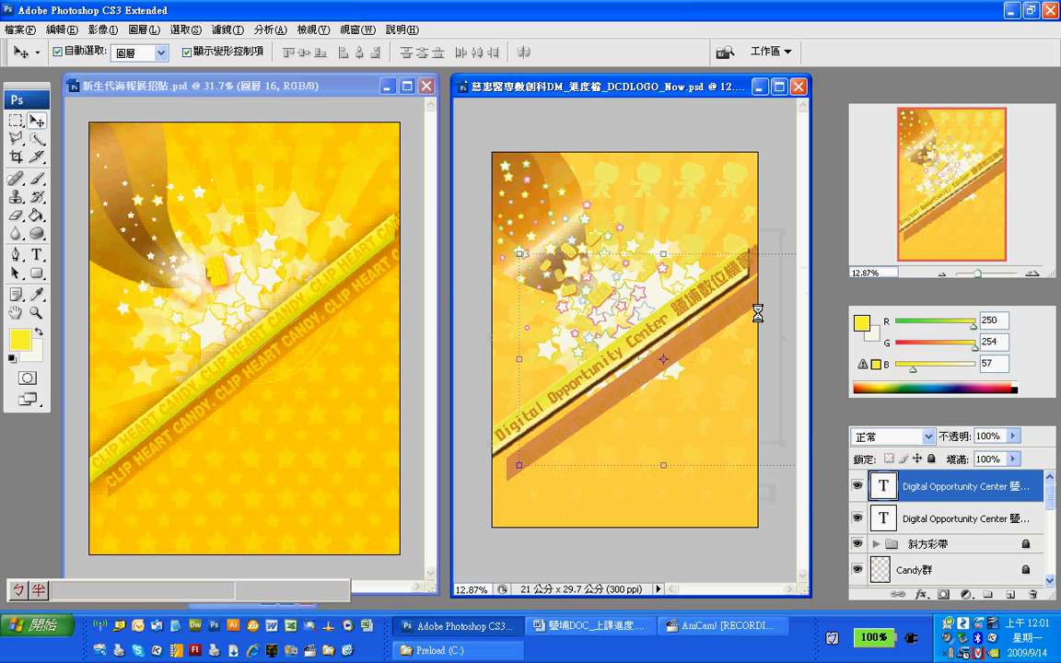
{"action": "key", "text": "shift+Left"}
{"action": "key", "text": "shift+Left"}
{"action": "key", "text": "shift+Left"}
{"action": "key", "text": "shift+Left"}
{"action": "key", "text": "shift+Left"}
{"action": "key", "text": "shift+Down"}
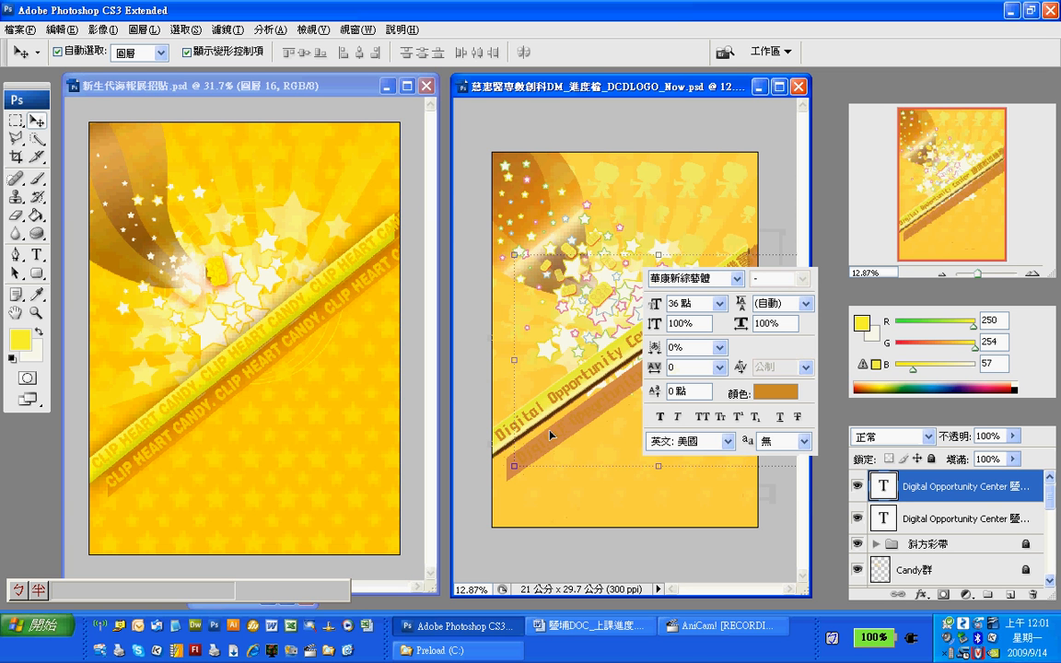
Step: Select all of the duplicated text, set its colour to bright yellow (#fffd16), and hide the character settings
{"action": "double_click", "coordinate": [883, 488]}
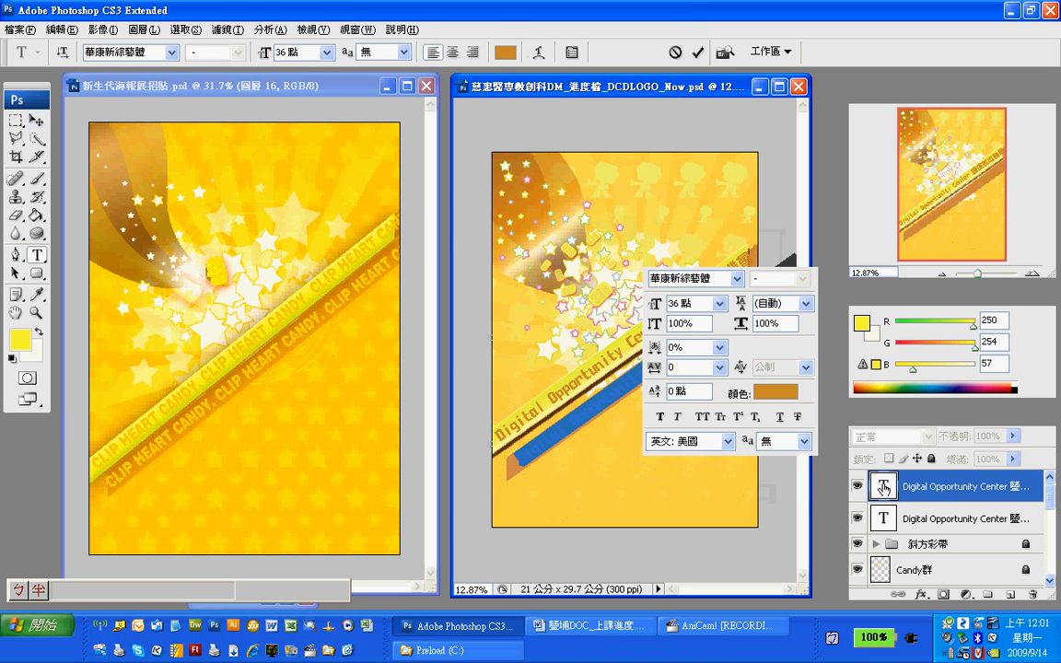
{"action": "left_click", "coordinate": [774, 393]}
{"action": "left_click_drag", "start_coordinate": [187, 380], "coordinate": [227, 287]}
{"action": "left_click_drag", "start_coordinate": [391, 325], "coordinate": [391, 285]}
{"action": "left_click_drag", "start_coordinate": [228, 287], "coordinate": [164, 278]}
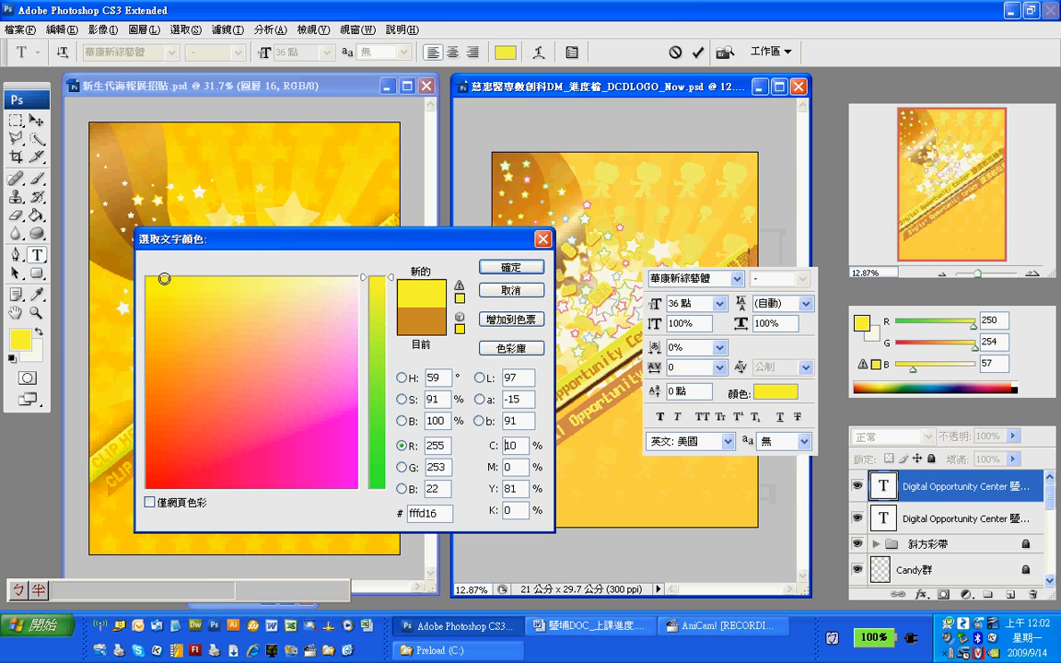
{"action": "left_click", "coordinate": [534, 268]}
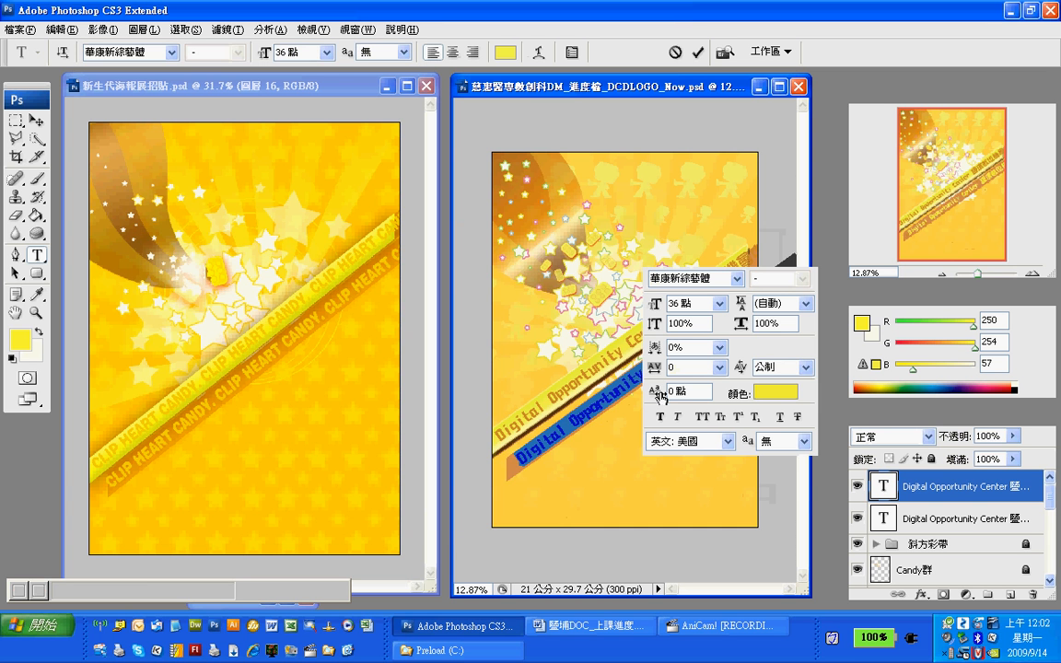
{"action": "left_click", "coordinate": [813, 261]}
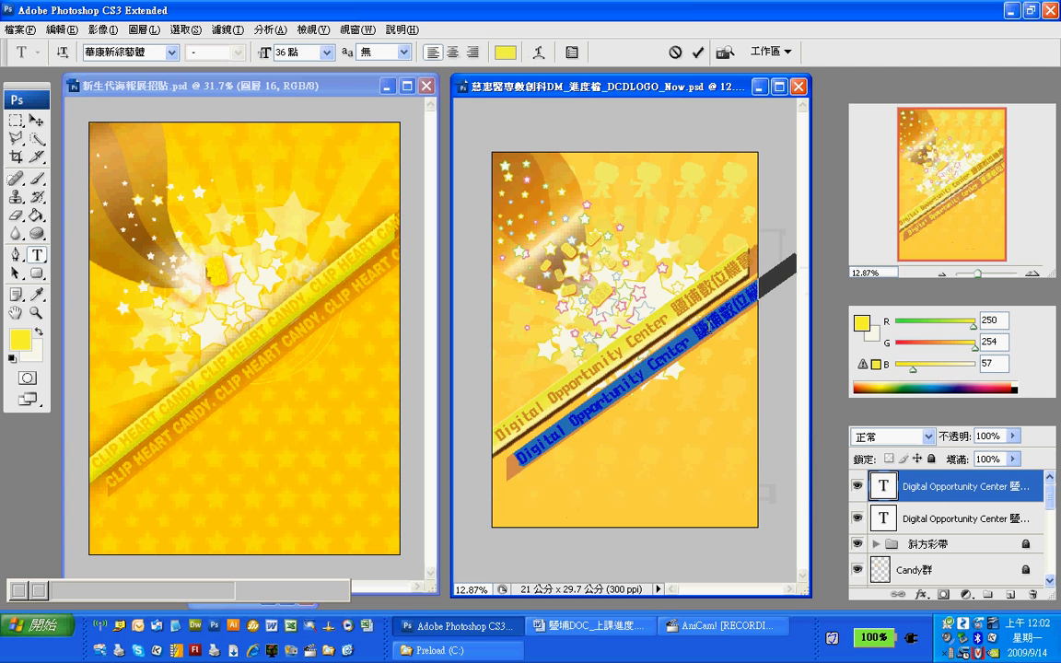
Step: Rearrange the brown ribbon's text so "鹽埔數位機會中心" comes before "Digital Opportunity Center", and commit it
{"action": "left_click", "coordinate": [708, 327]}
{"action": "left_click_drag", "start_coordinate": [708, 327], "coordinate": [797, 255]}
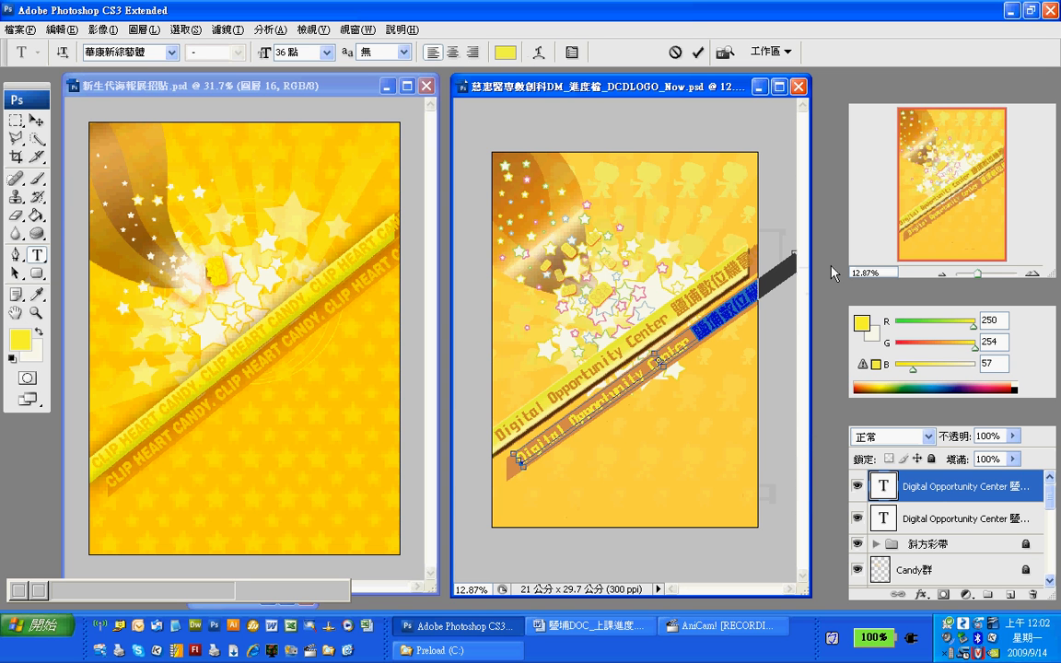
{"action": "key", "text": "BackSpace"}
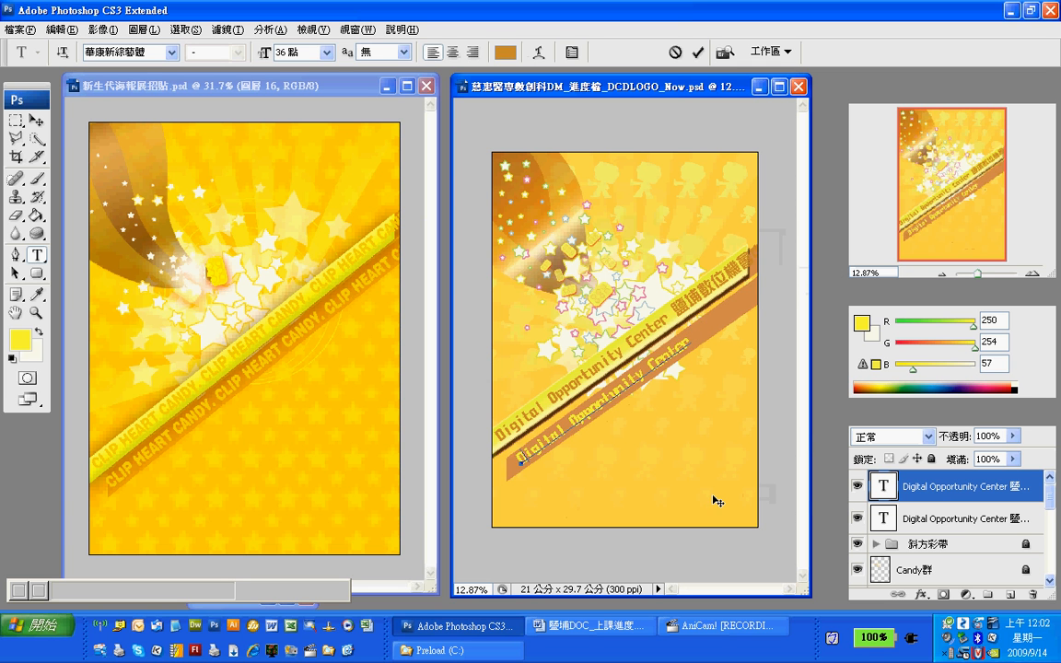
{"action": "type", "text": "暨埔數位機會中心"}
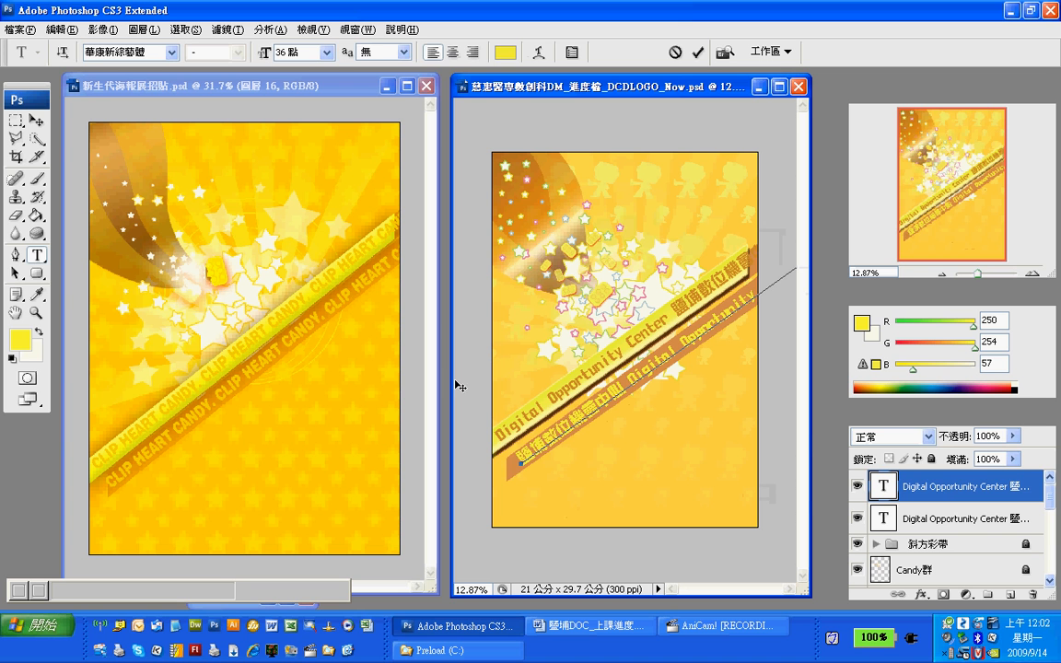
{"action": "left_click", "coordinate": [38, 120]}
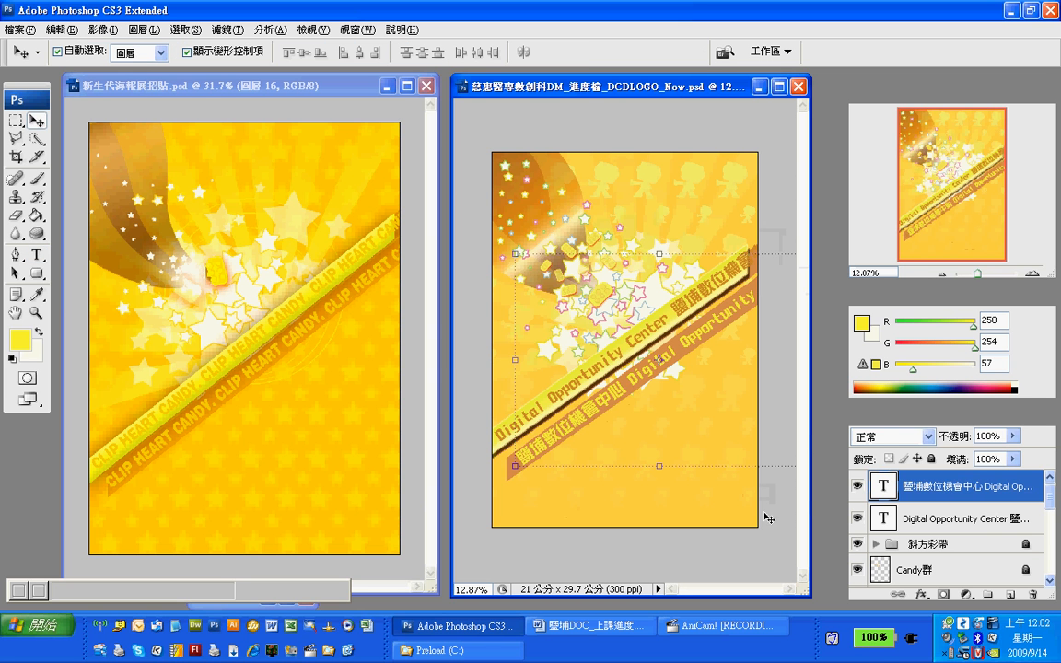
Step: Nudge the yellow text line slightly to align it with the brown ribbon
{"action": "left_click", "coordinate": [621, 379]}
{"action": "key", "text": "shift+Down"}
{"action": "key", "text": "shift+Down"}
{"action": "key", "text": "shift+Down"}
{"action": "key", "text": "shift+Down"}
{"action": "key", "text": "shift+Down"}
{"action": "key", "text": "shift+Down"}
{"action": "key", "text": "shift+Down"}
{"action": "key", "text": "shift+Down"}
{"action": "key", "text": "shift+Down"}
{"action": "key", "text": "shift+Down"}
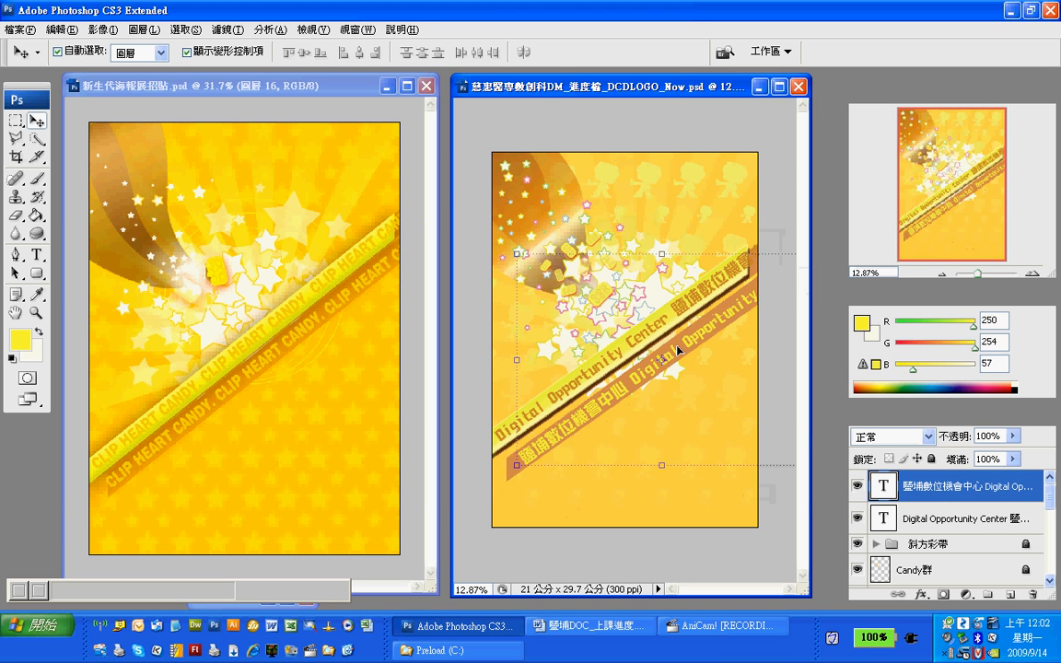
Step: Rotate the brown ribbon's text by -0.2° with Free Transform and nudge it down and left to centre it between the ribbon's edges
{"action": "key", "text": "ctrl+t"}
{"action": "left_click_drag", "start_coordinate": [522, 247], "coordinate": [524, 238]}
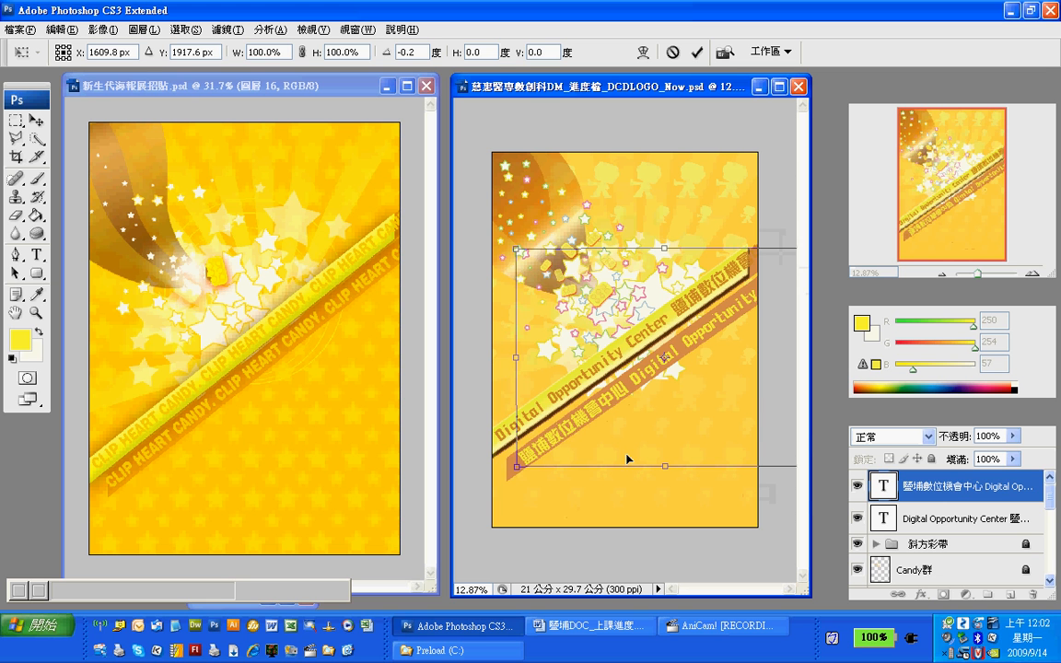
{"action": "key", "text": "Left"}
{"action": "key", "text": "Left"}
{"action": "key", "text": "Left"}
{"action": "left_click_drag", "start_coordinate": [600, 412], "coordinate": [599, 414]}
{"action": "key", "text": "Down"}
{"action": "key", "text": "Down"}
{"action": "key", "text": "Down"}
{"action": "key", "text": "Down"}
{"action": "key", "text": "Down"}
{"action": "key", "text": "Down"}
{"action": "key", "text": "Down"}
{"action": "key", "text": "Down"}
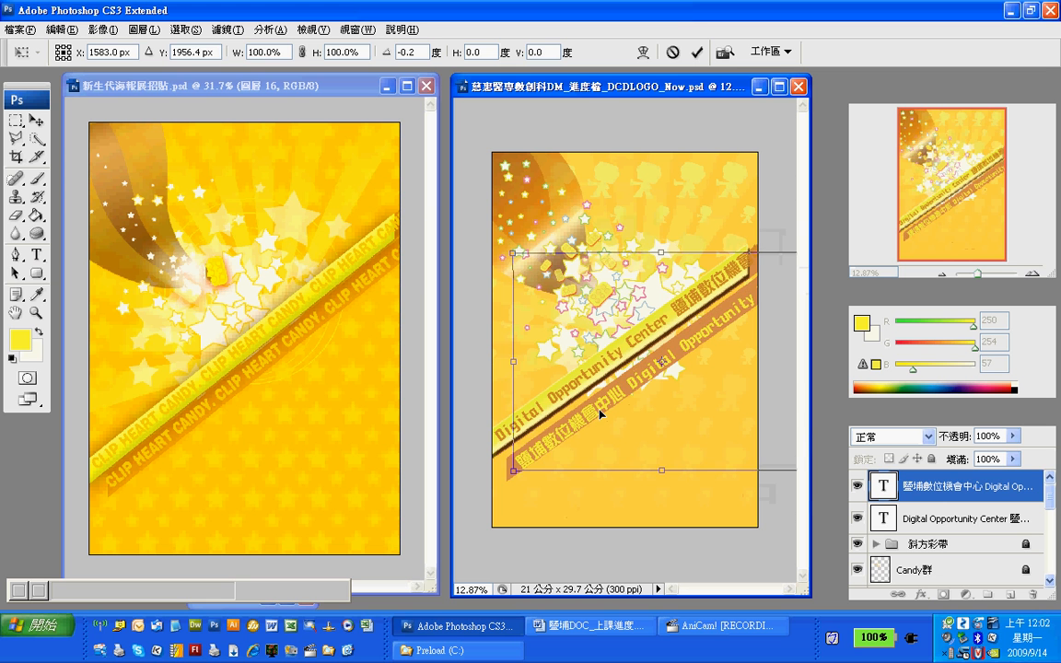
{"action": "key", "text": "Up"}
{"action": "key", "text": "Up"}
{"action": "key", "text": "Up"}
{"action": "key", "text": "Up"}
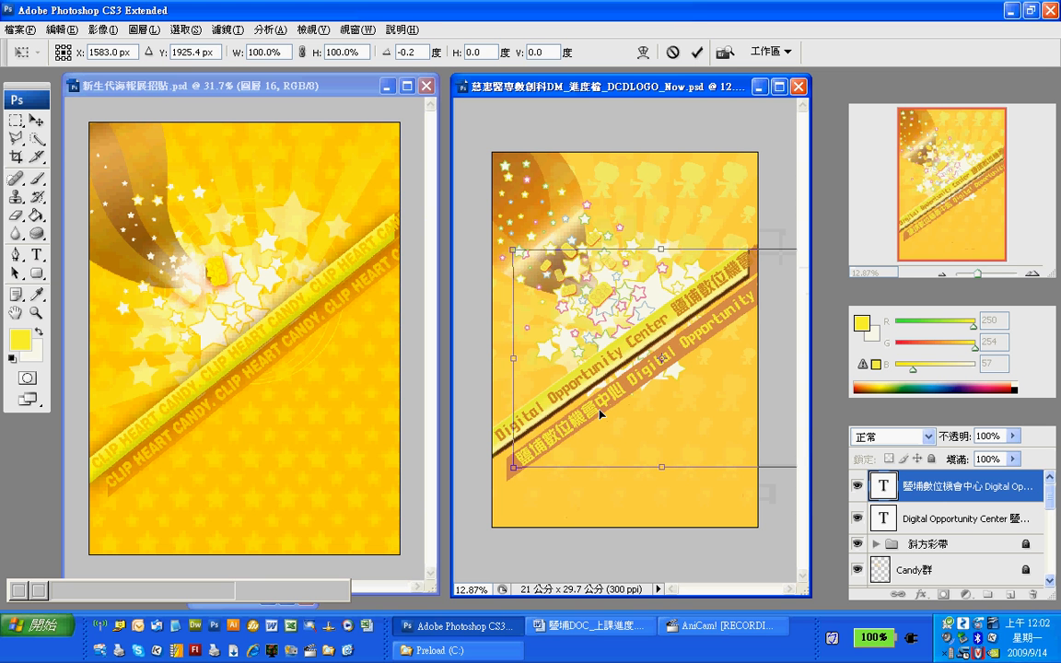
Step: Fine-tune the transformed text's position in small nudges, back toward the upper end of the brown ribbon, keeping it within the edges
{"action": "key", "text": "Left"}
{"action": "key", "text": "Left"}
{"action": "key", "text": "Down"}
{"action": "key", "text": "Left"}
{"action": "key", "text": "Down"}
{"action": "key", "text": "Down"}
{"action": "key", "text": "Left"}
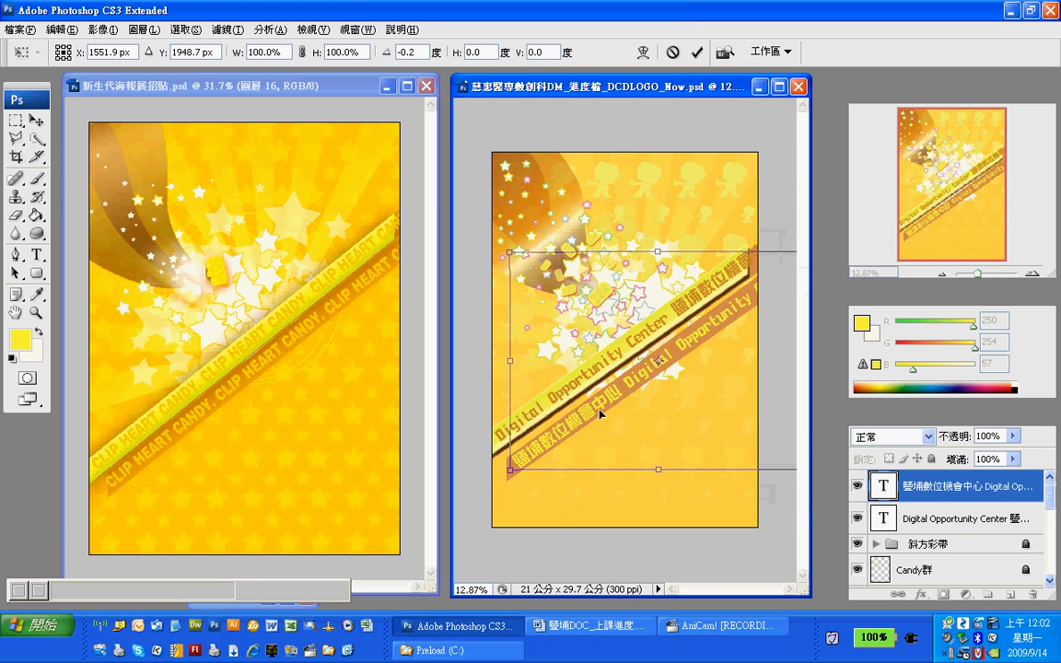
{"action": "key", "text": "Right"}
{"action": "key", "text": "Right"}
{"action": "key", "text": "Right"}
{"action": "key", "text": "Right"}
{"action": "key", "text": "Right"}
{"action": "key", "text": "Right"}
{"action": "key", "text": "Right"}
{"action": "key", "text": "Right"}
{"action": "key", "text": "Right"}
{"action": "key", "text": "Right"}
{"action": "key", "text": "Right"}
{"action": "key", "text": "Right"}
{"action": "key", "text": "Right"}
{"action": "key", "text": "Right"}
{"action": "key", "text": "Right"}
{"action": "key", "text": "Right"}
{"action": "key", "text": "Right"}
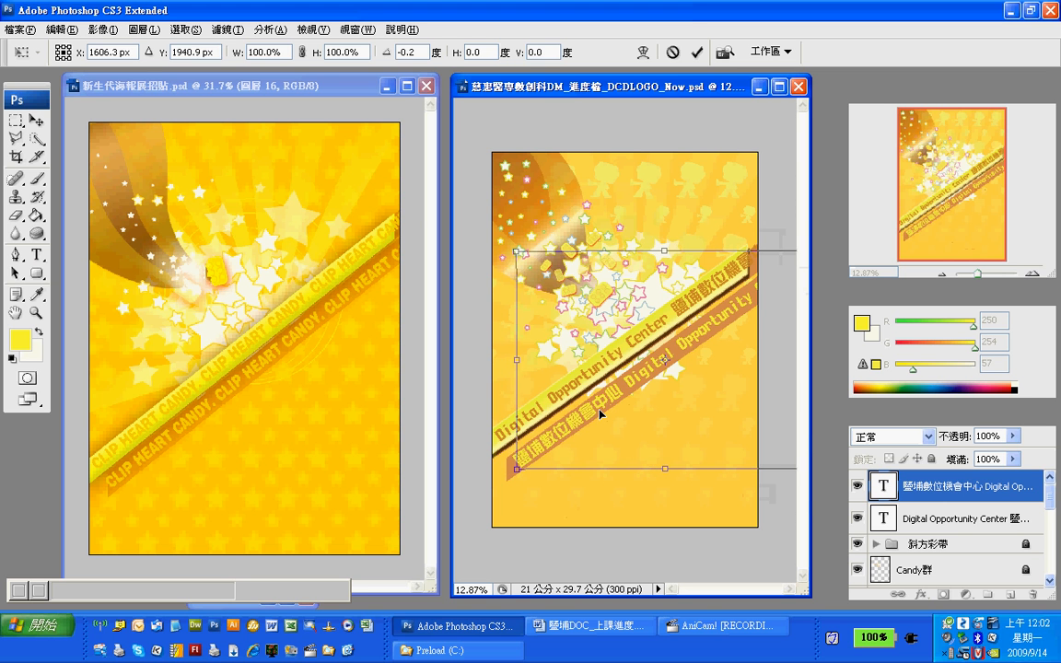
{"action": "key", "text": "Up"}
Step: Slide the text up and right along the brown ribbon to about X 1816.6 px, Y 1762.6 px, and apply the transform
{"action": "left_click_drag", "start_coordinate": [599, 415], "coordinate": [614, 394]}
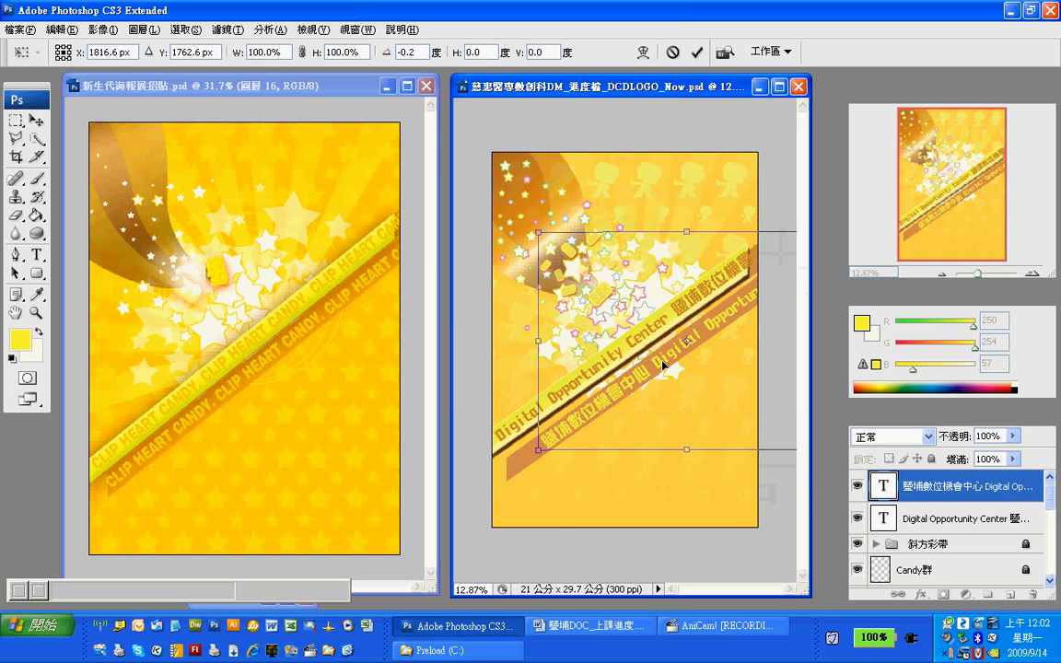
{"action": "left_click", "coordinate": [37, 120]}
{"action": "key", "text": "Return"}
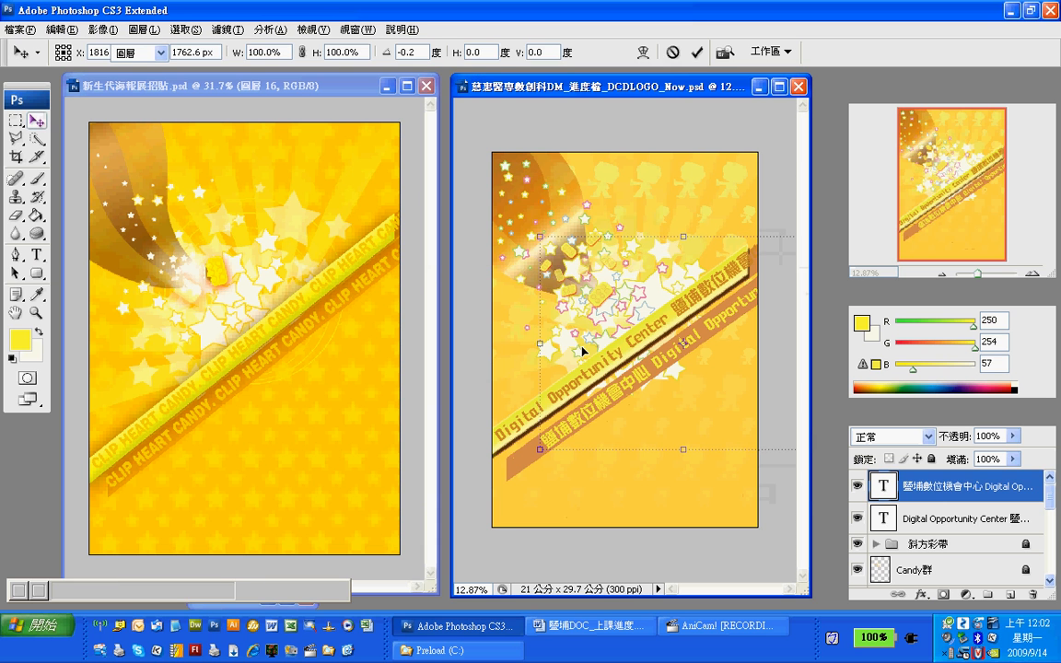
Step: Fully lock the brown ribbon's text layer, "鹽埔數位機會中心 Digital Opportunity Center", so it cannot be moved
{"action": "left_click", "coordinate": [895, 521]}
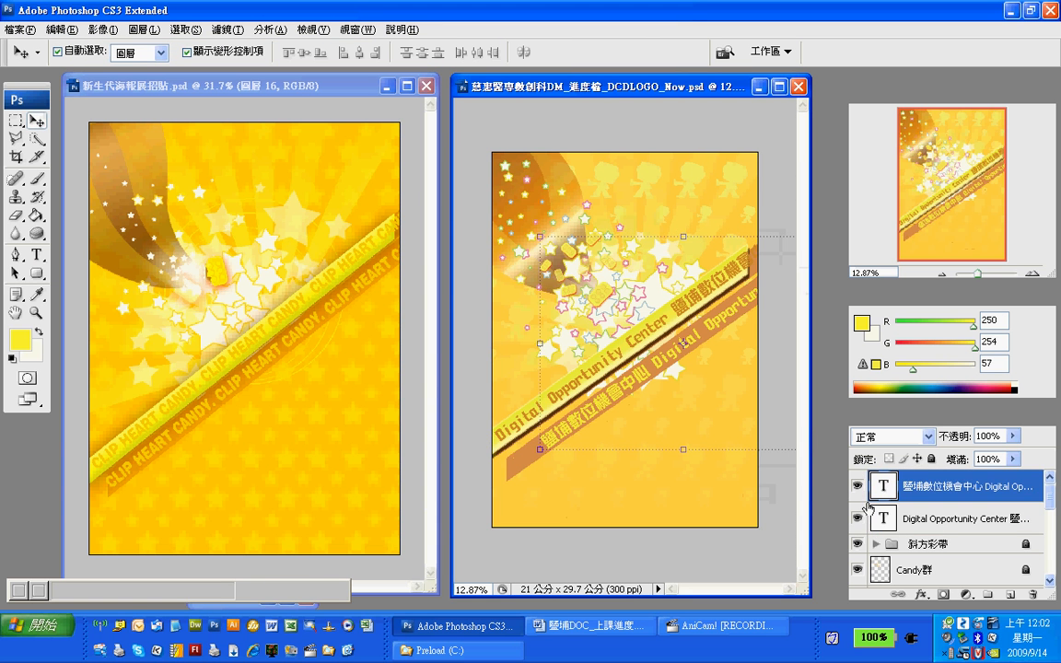
{"action": "left_click", "coordinate": [704, 293]}
{"action": "left_click", "coordinate": [924, 520]}
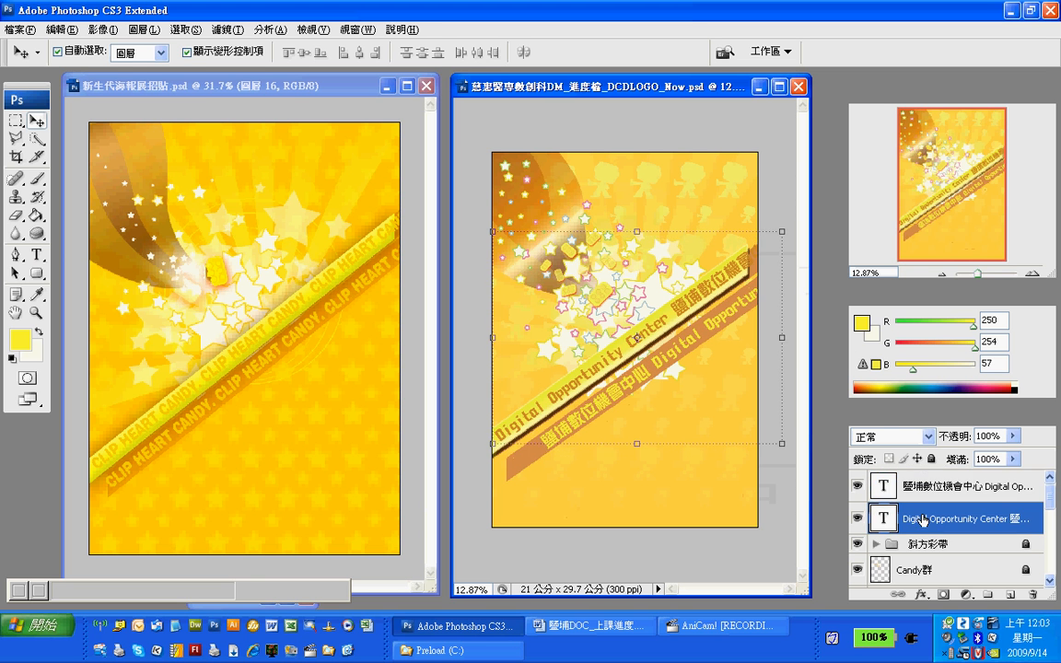
{"action": "left_click", "coordinate": [729, 278]}
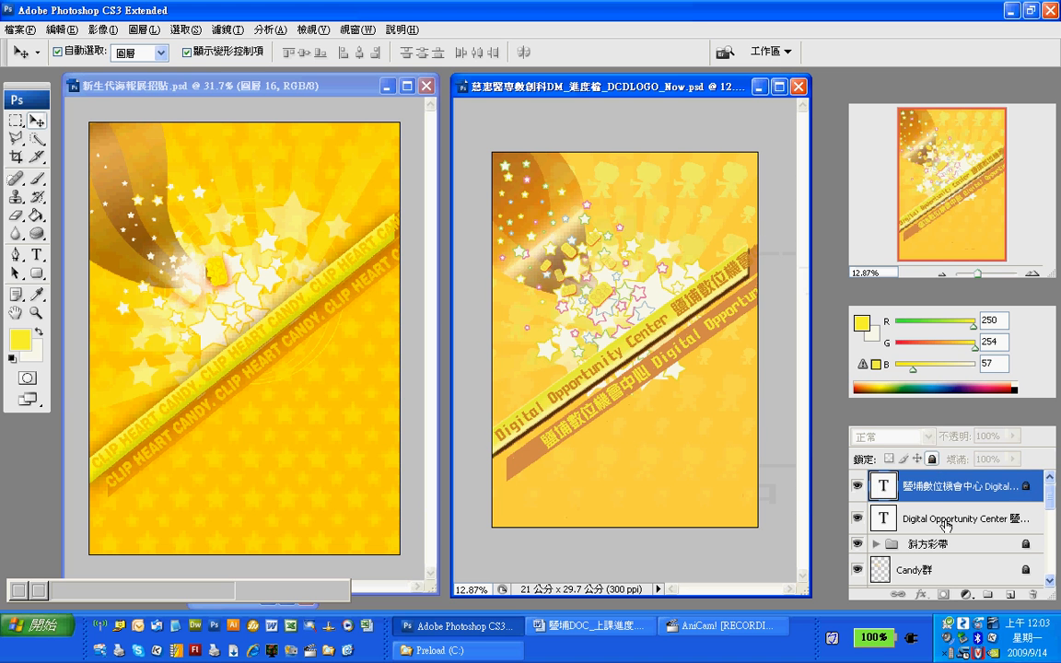
Step: Slide the yellow ribbon's text down and left until "鹽埔數位機會中心" fits completely on the ribbon, and fully lock its layer
{"action": "left_click", "coordinate": [883, 524]}
{"action": "left_click_drag", "start_coordinate": [719, 290], "coordinate": [675, 309]}
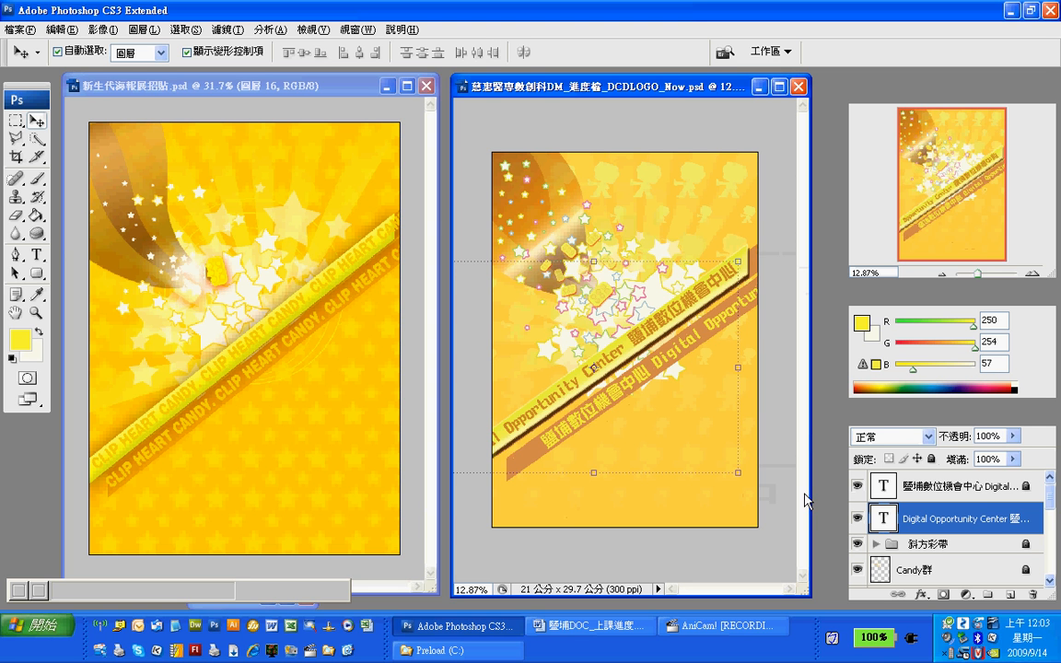
{"action": "left_click", "coordinate": [717, 448]}
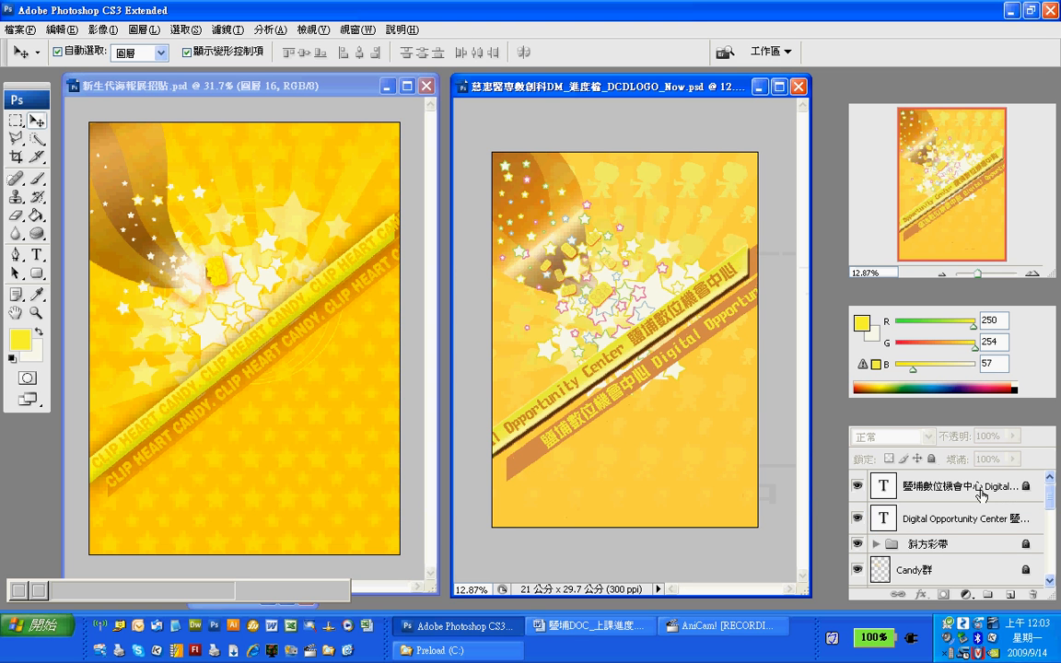
{"action": "left_click", "coordinate": [921, 518]}
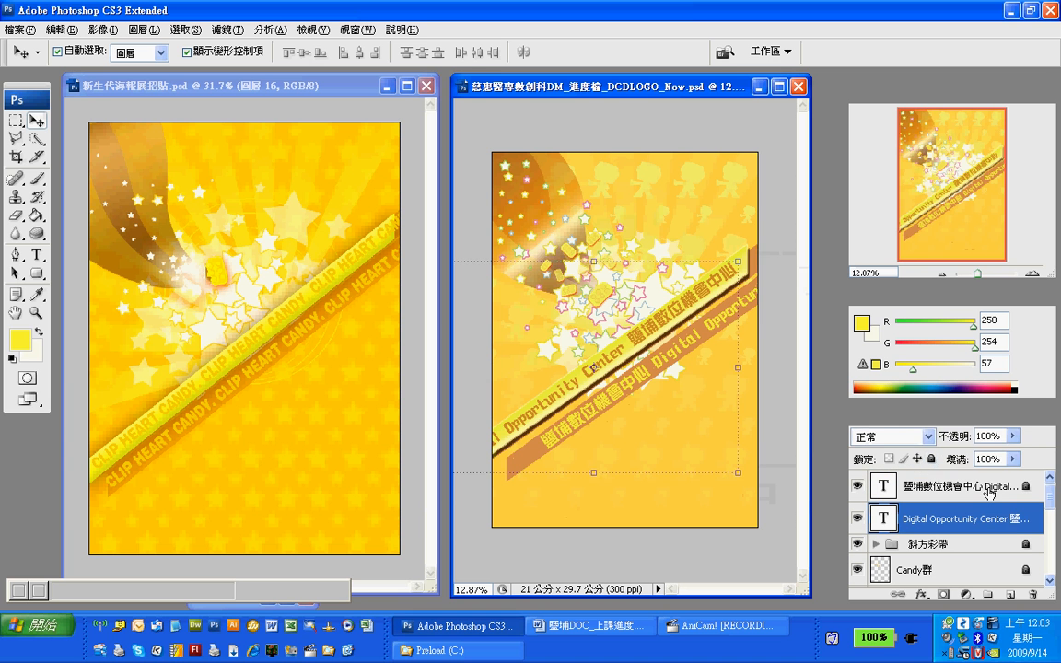
{"action": "left_click", "coordinate": [933, 458]}
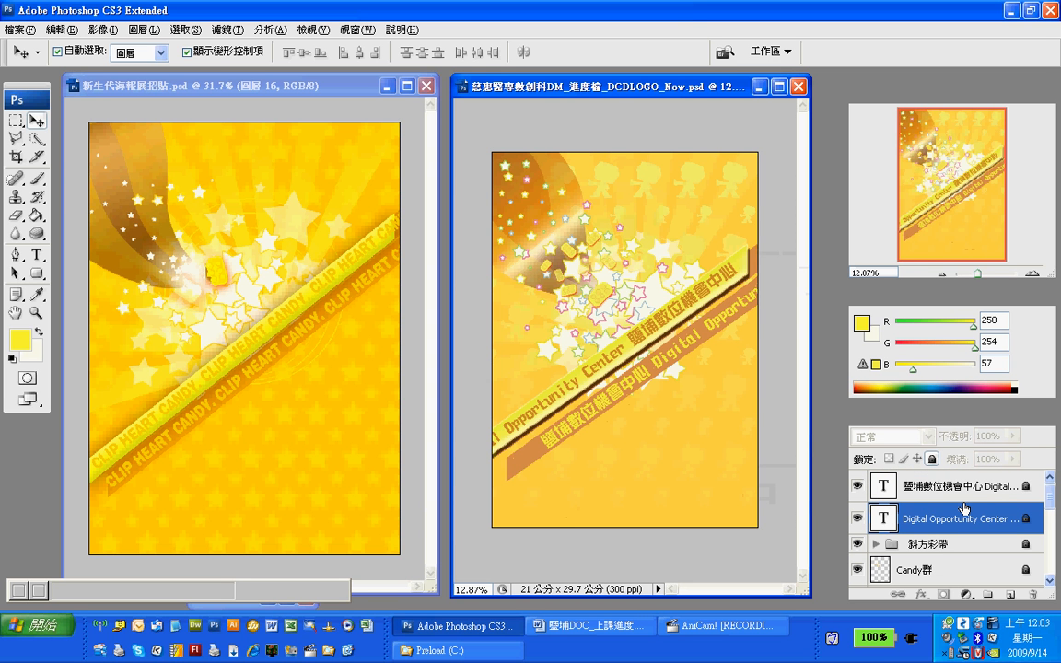